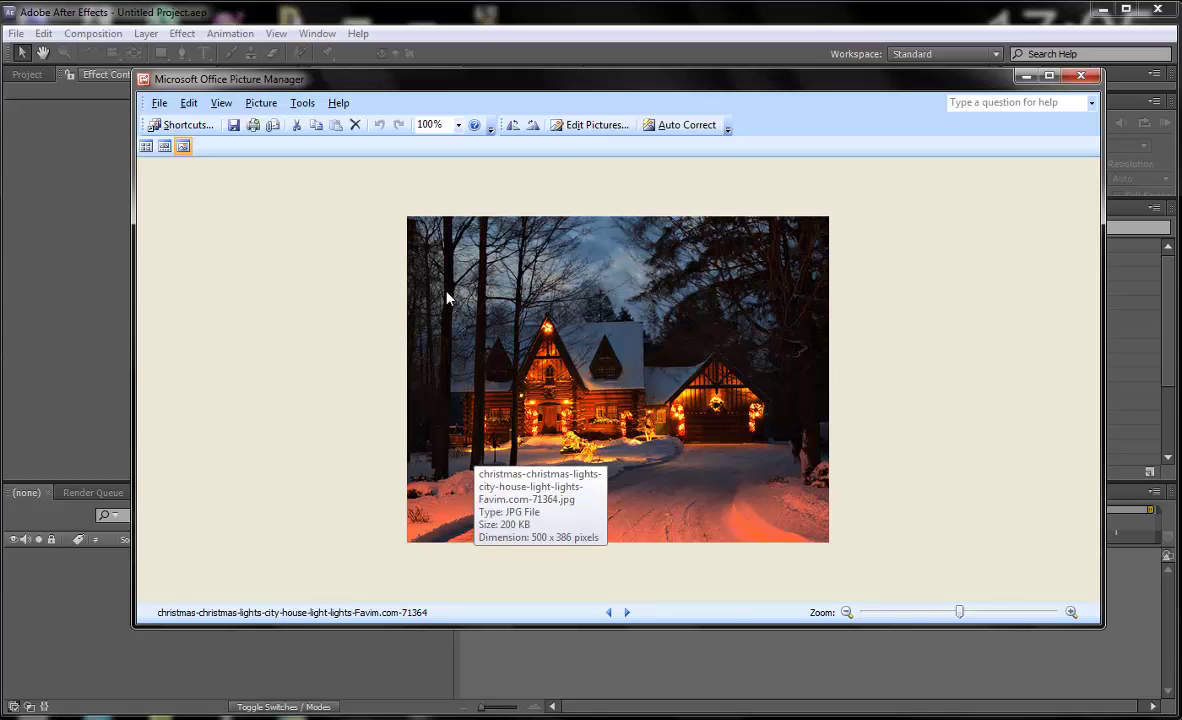
Bring After Effects back to the front after checking the 500 x 386 house photo
click(93, 35)
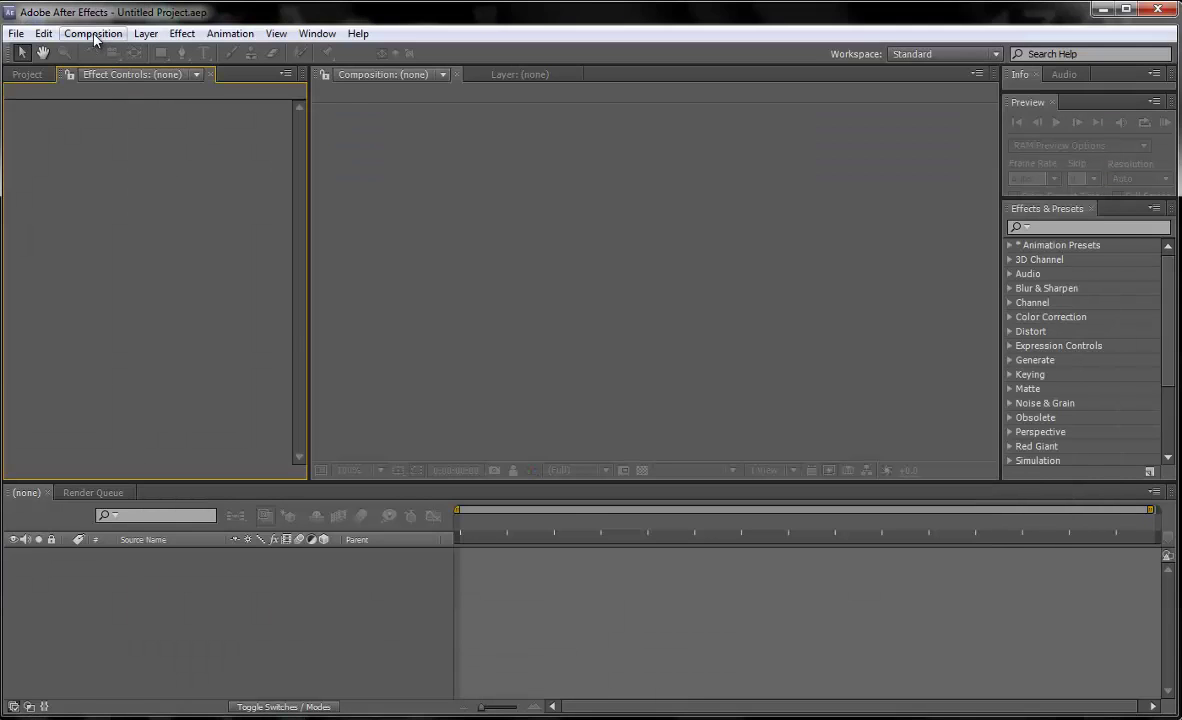
Create Comp 1 at 350 × 150 pixels with the aspect ratio unlocked
click(93, 34)
click(95, 50)
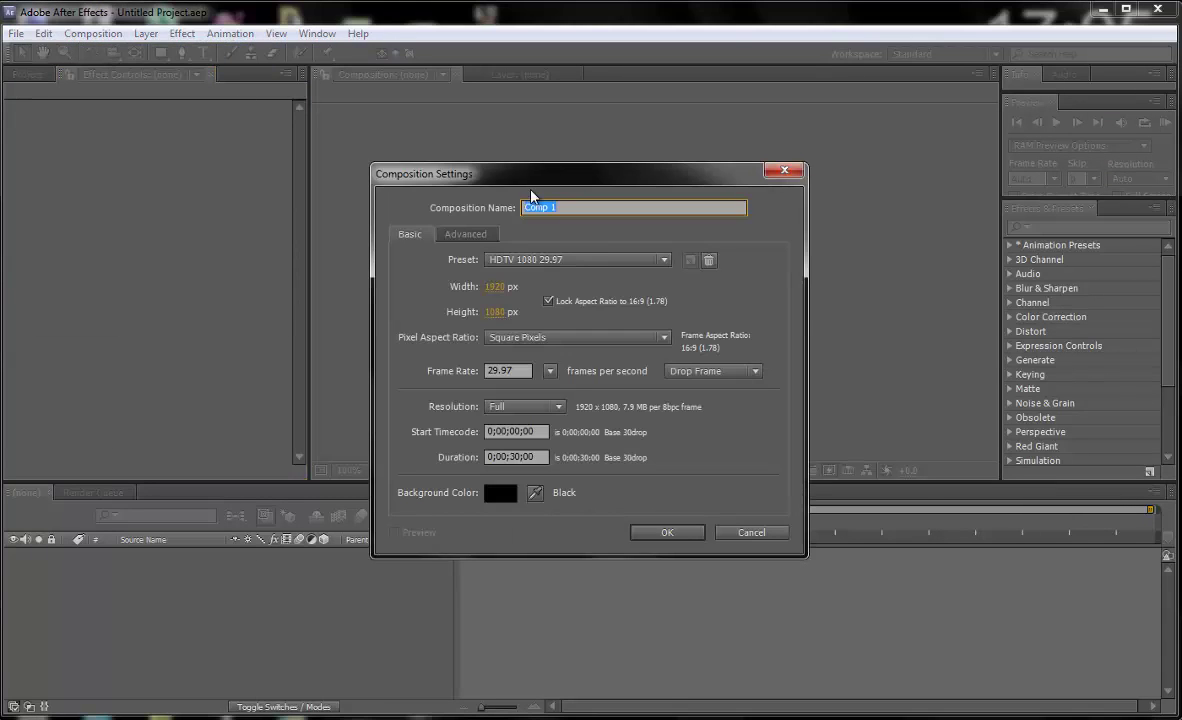
click(548, 300)
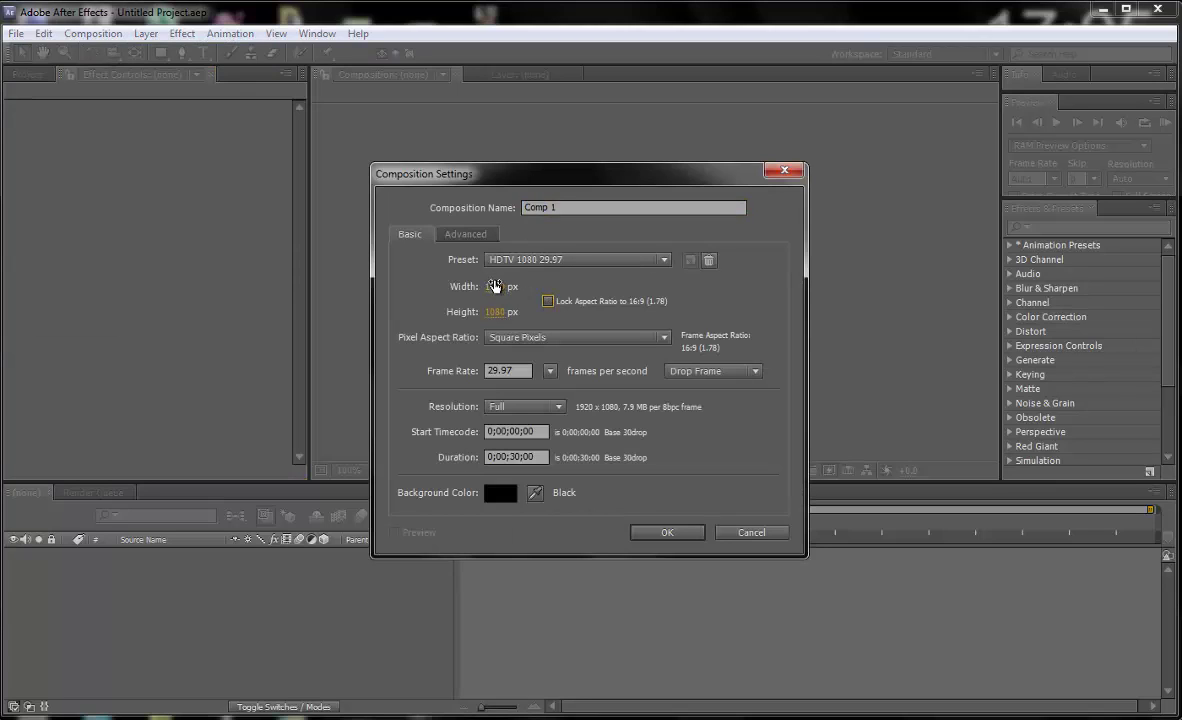
click(494, 286)
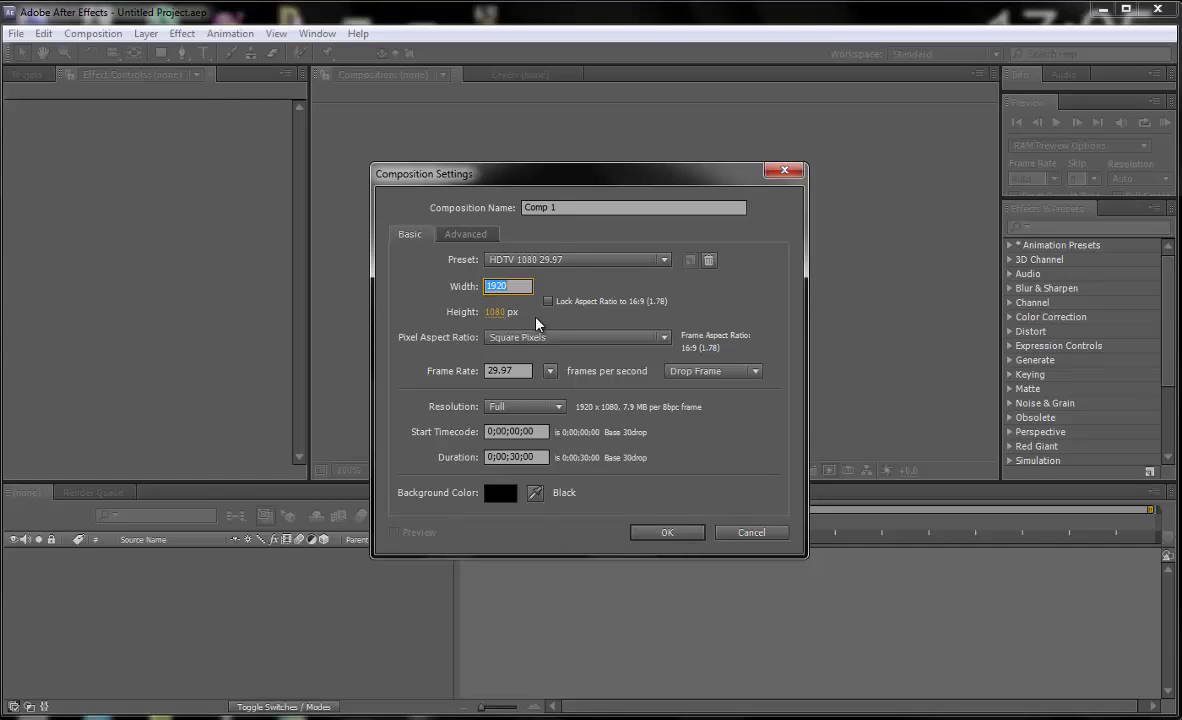
text(350)
key(Tab)
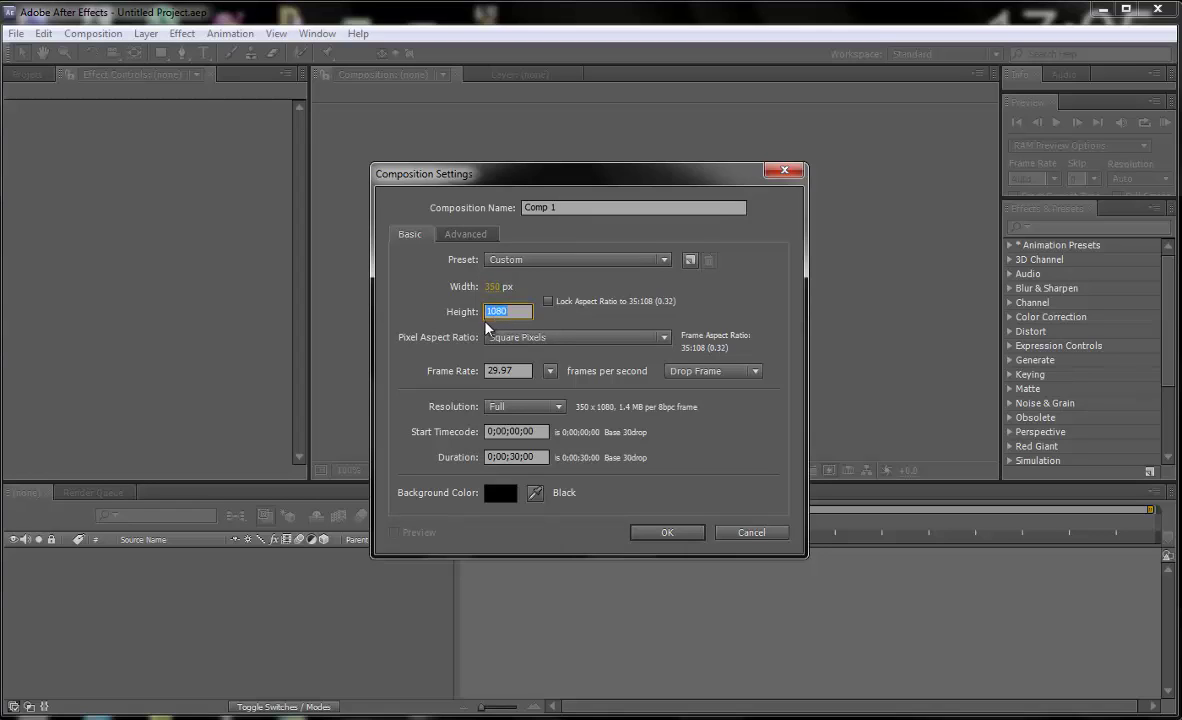
text(4150)
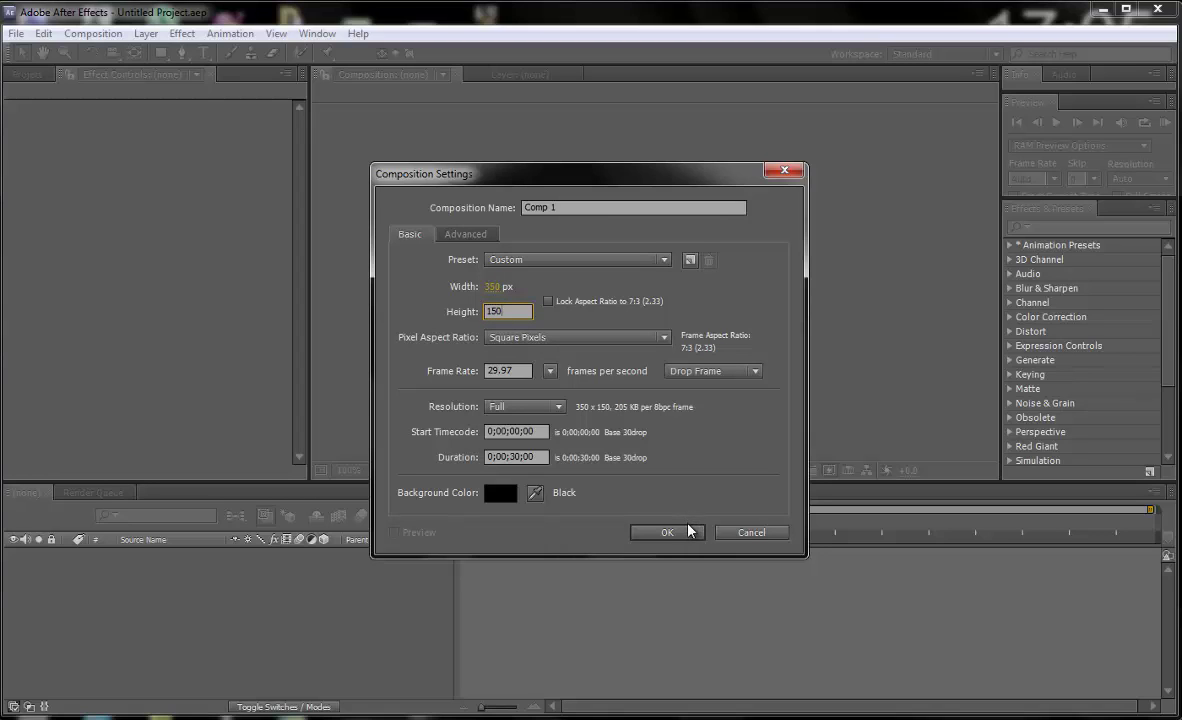
click(688, 531)
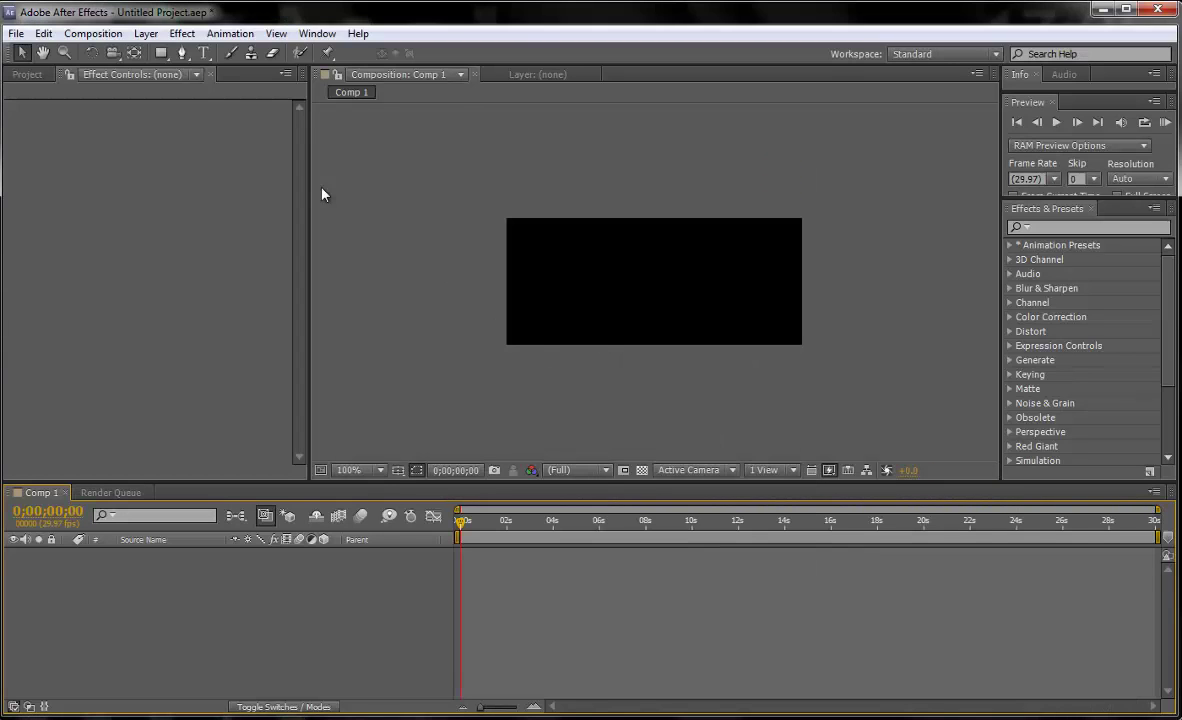
Delete the old Comp 1 and make a new one at 350 × 170 pixels
click(27, 74)
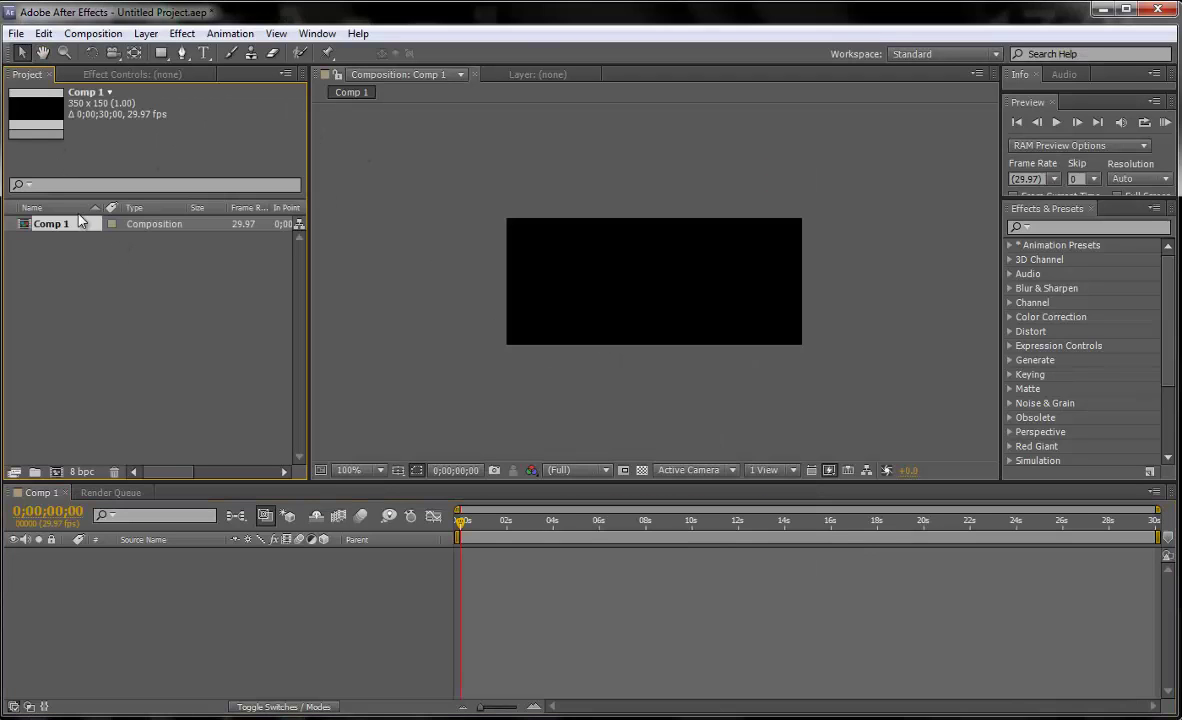
key(Delete)
click(93, 33)
click(105, 50)
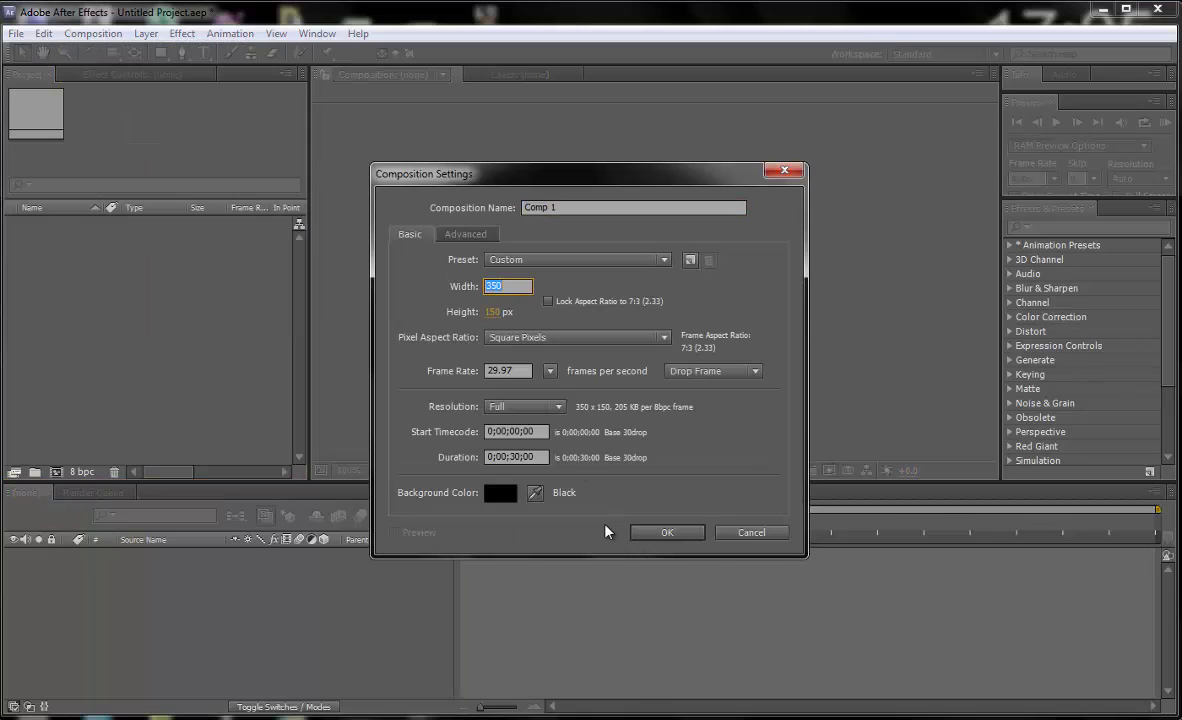
text(40)
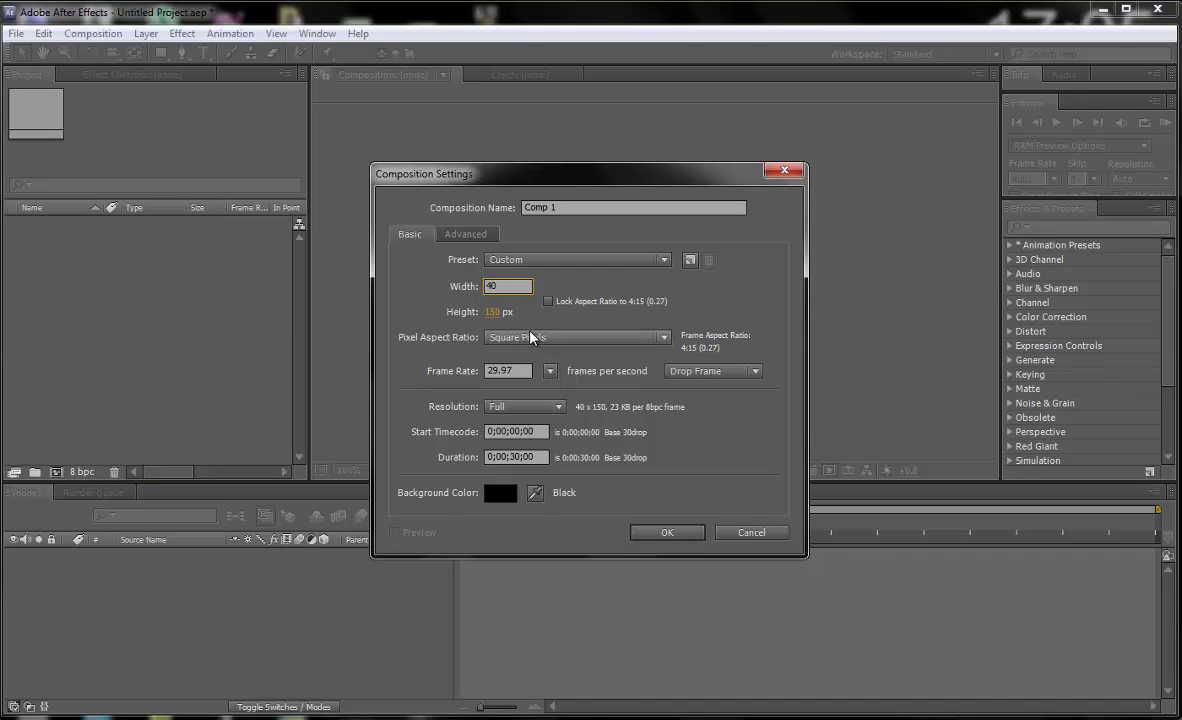
key(BackSpace)
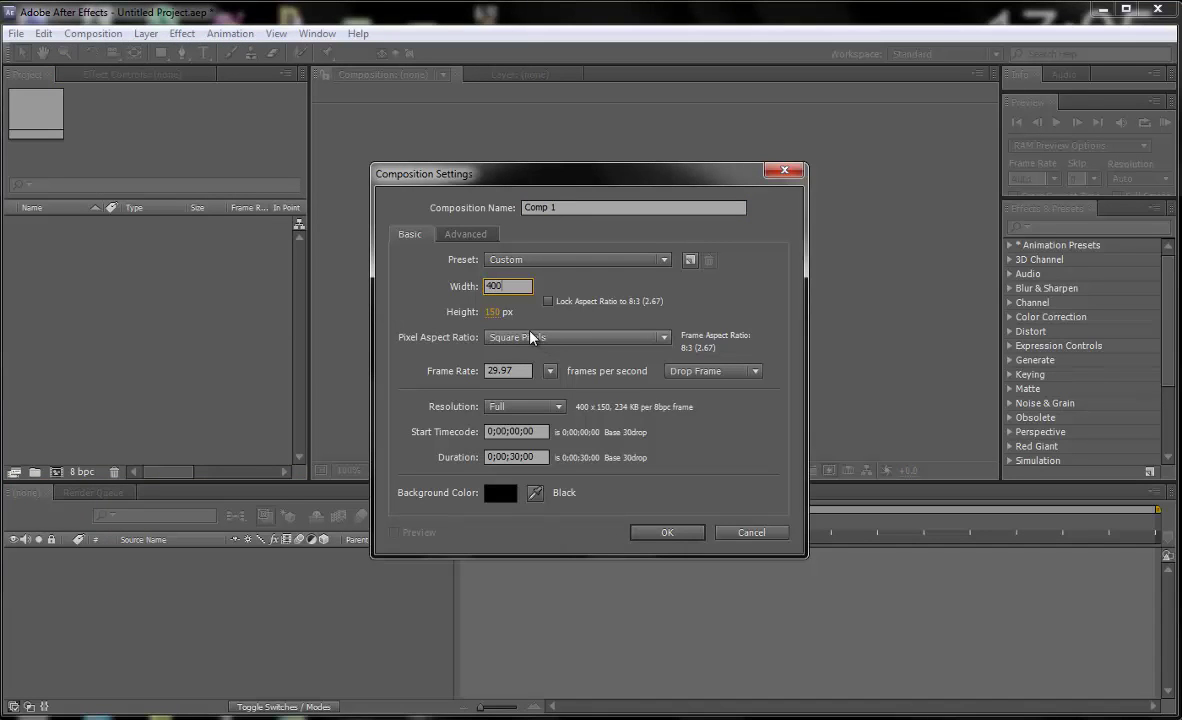
key(BackSpace)
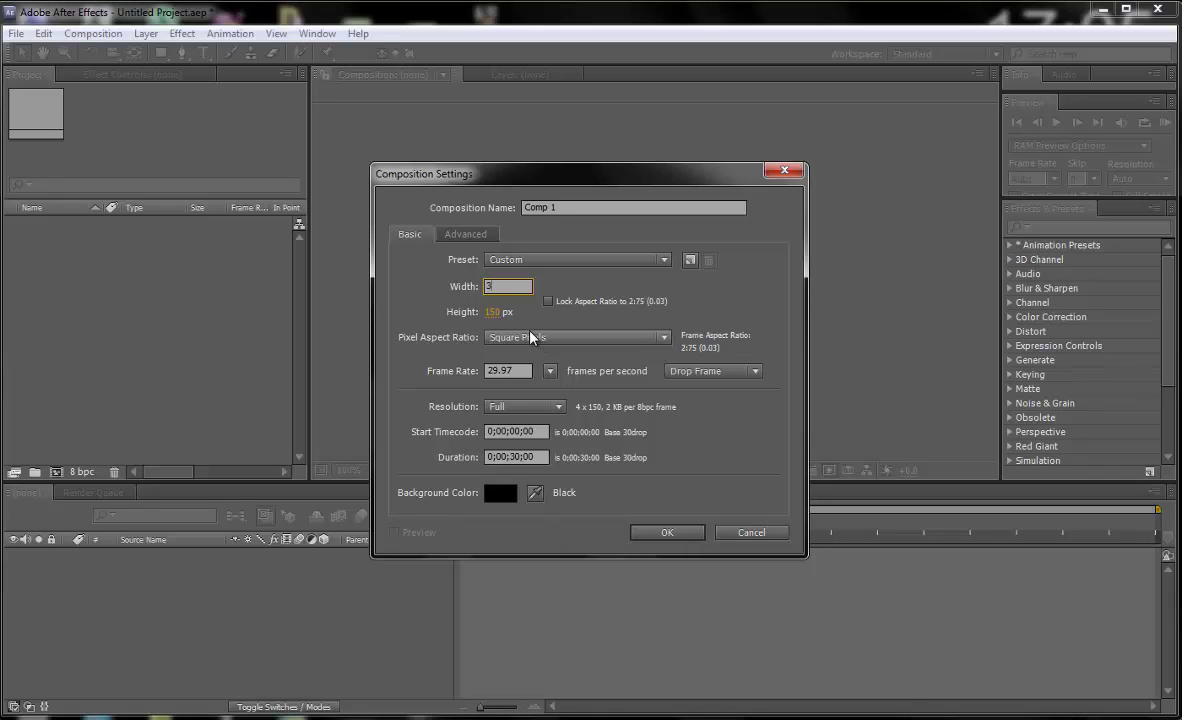
text(350)
key(Tab)
text(170)
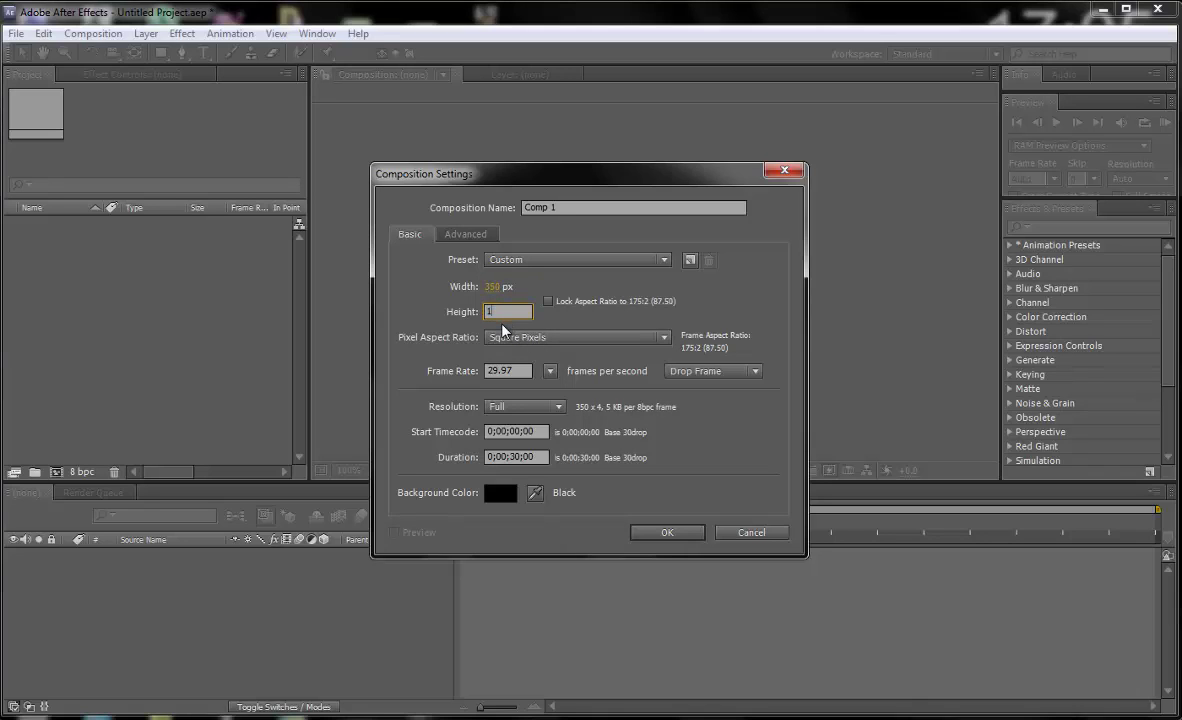
key(Return)
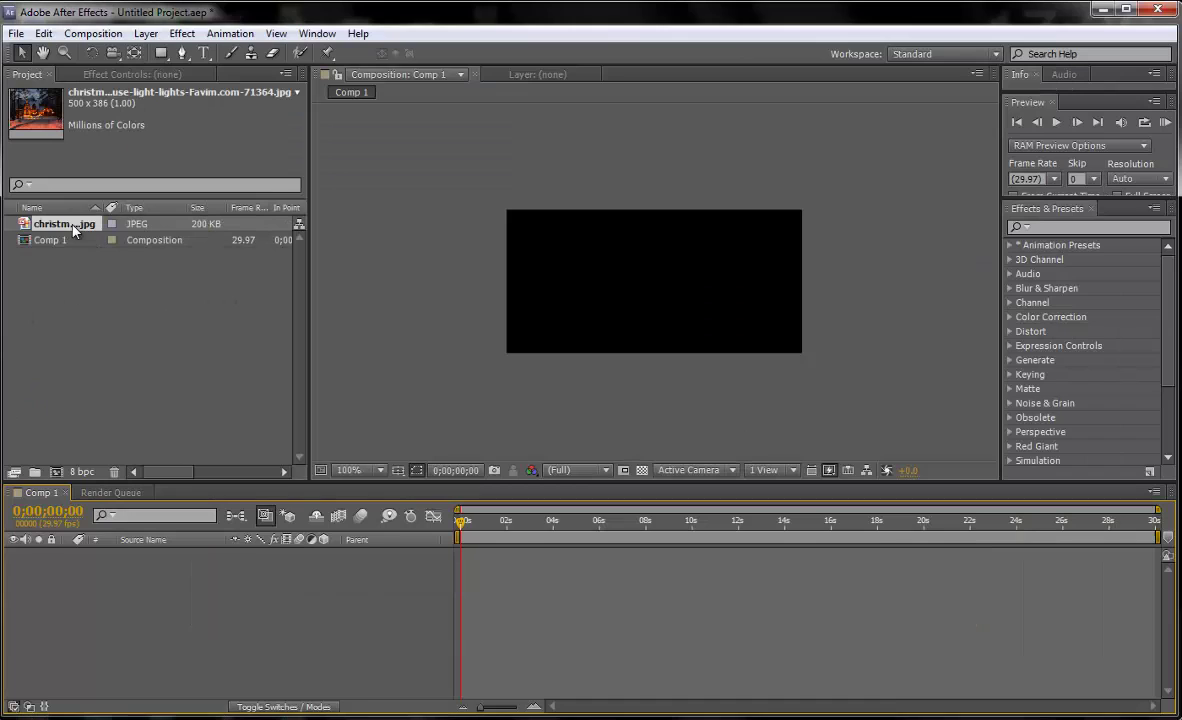
Drag the Christmas house JPEG into Comp 1 and scale it down to the frame width
drag(84, 225, 103, 594)
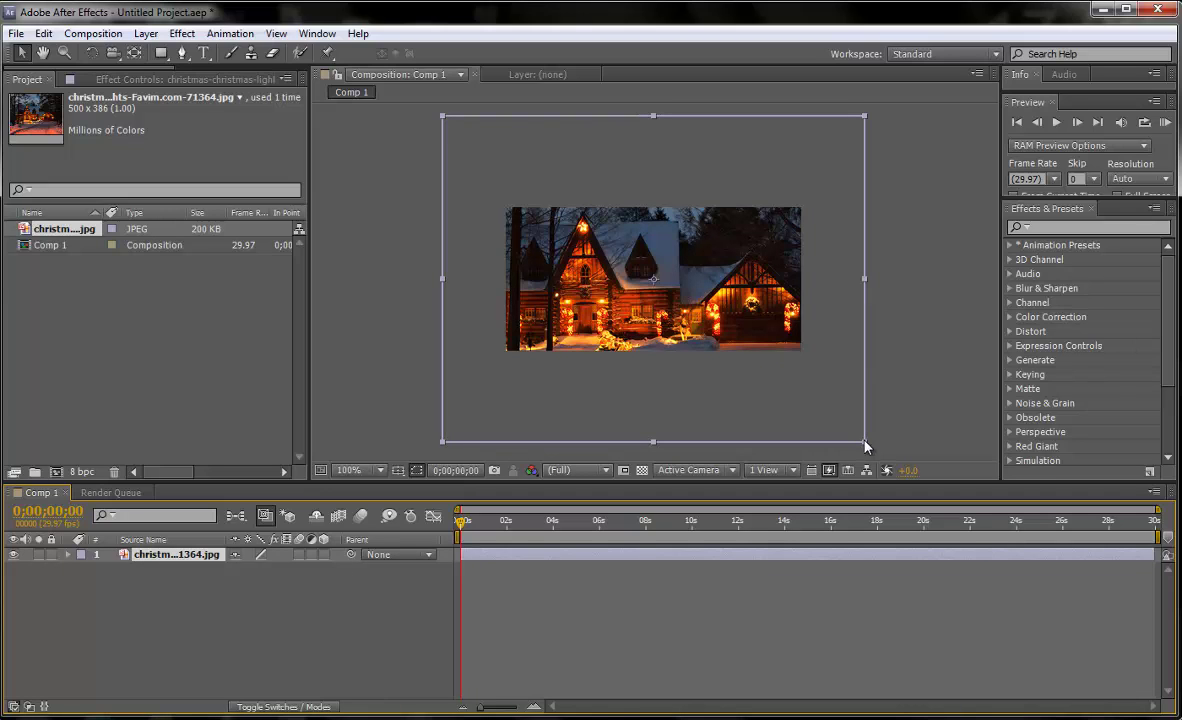
drag(864, 441, 831, 398)
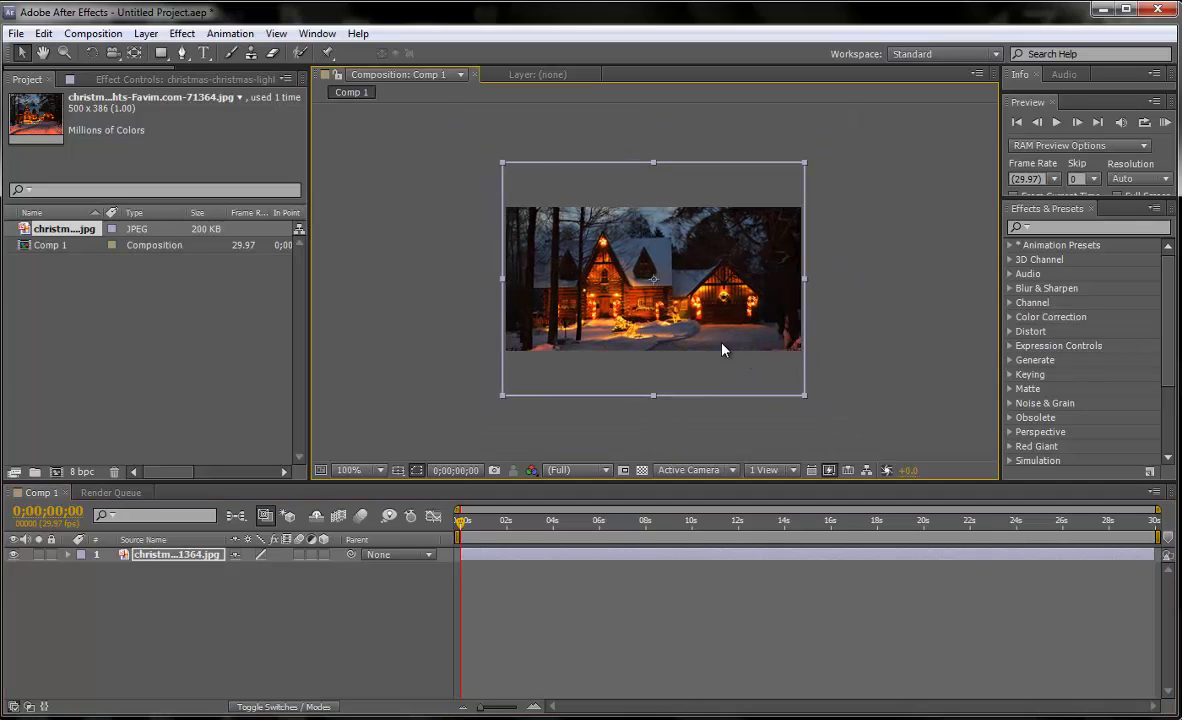
key(period)
key(comma)
key(period)
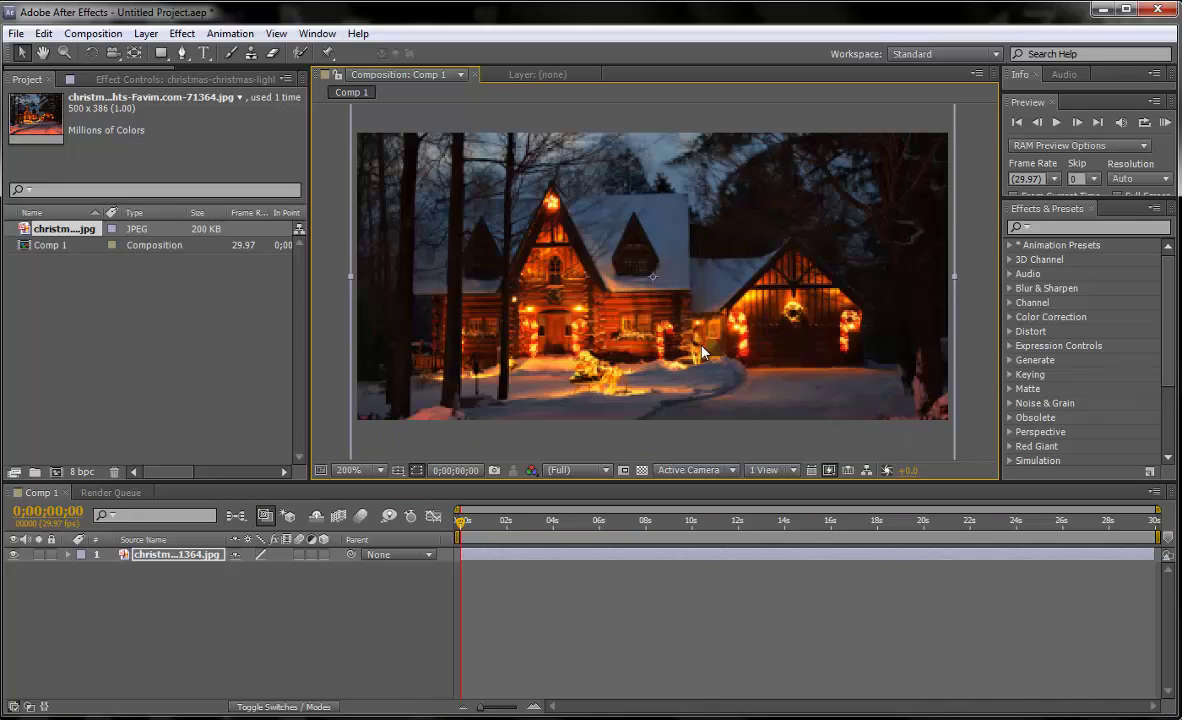
key(comma)
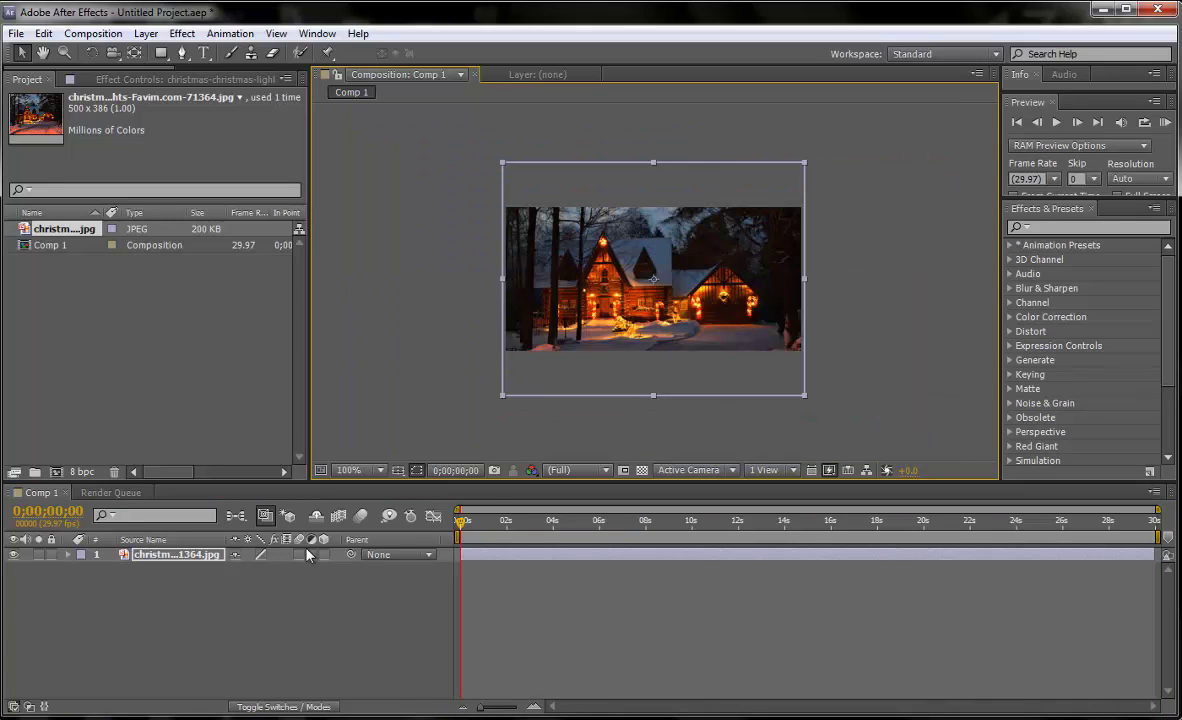
Add a comp-sized black solid layer, Black Solid 1, above the photo
right_click(263, 609)
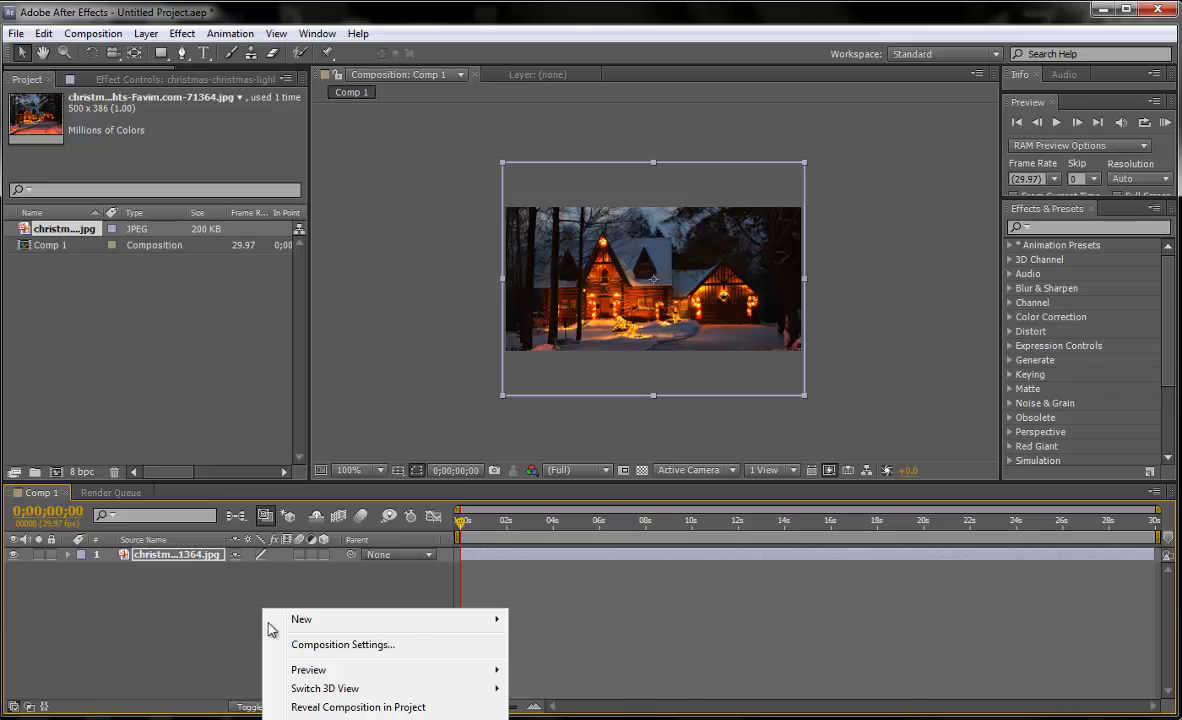
mouse_move(440, 619)
click(560, 663)
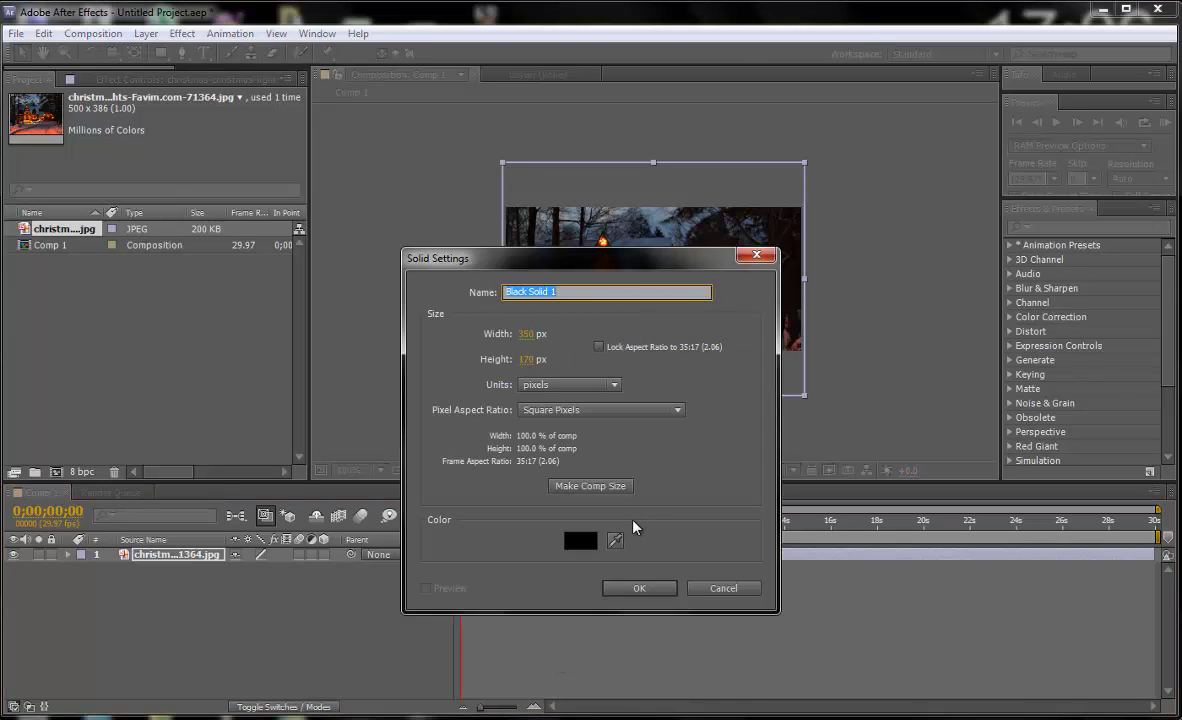
click(639, 588)
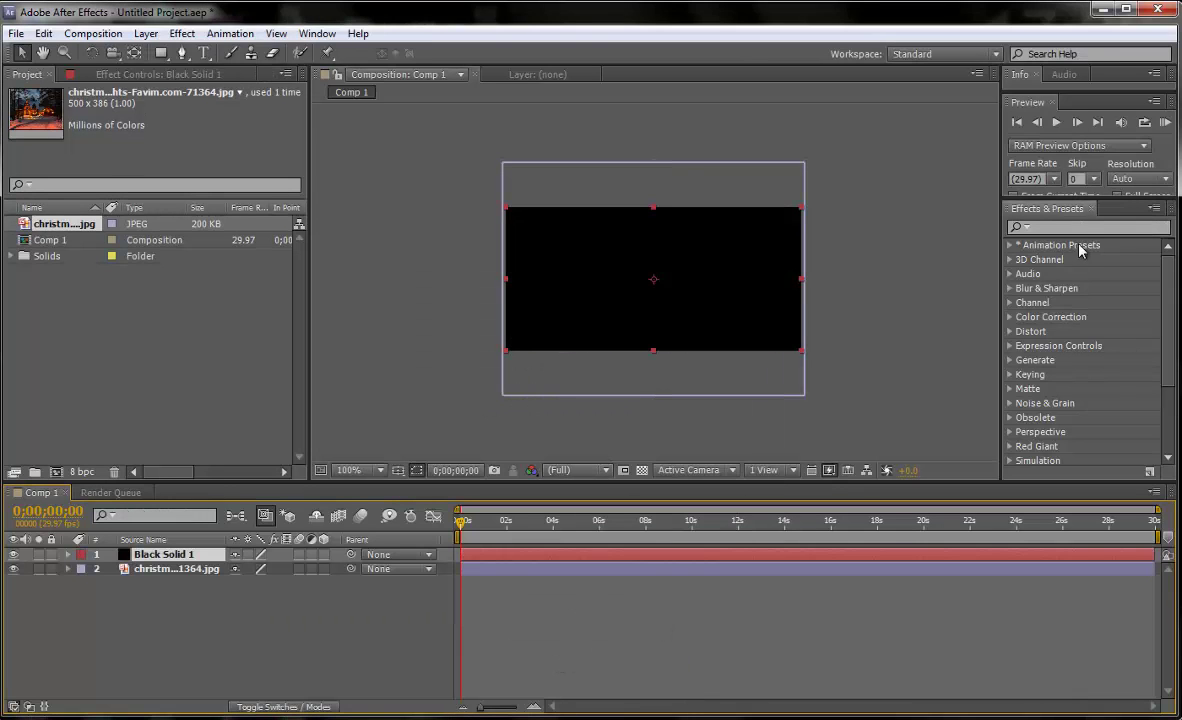
Find CC Snowfall by searching 'cc sn' and apply it to Black Solid 1
click(1072, 227)
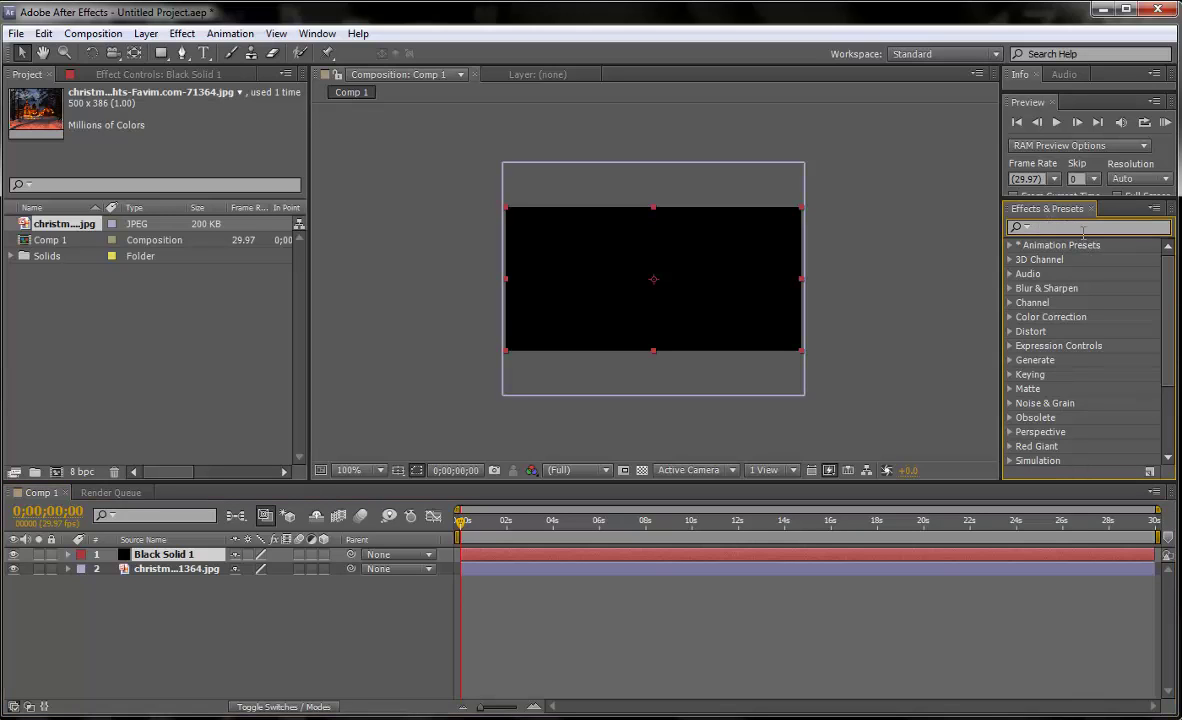
text(cc)
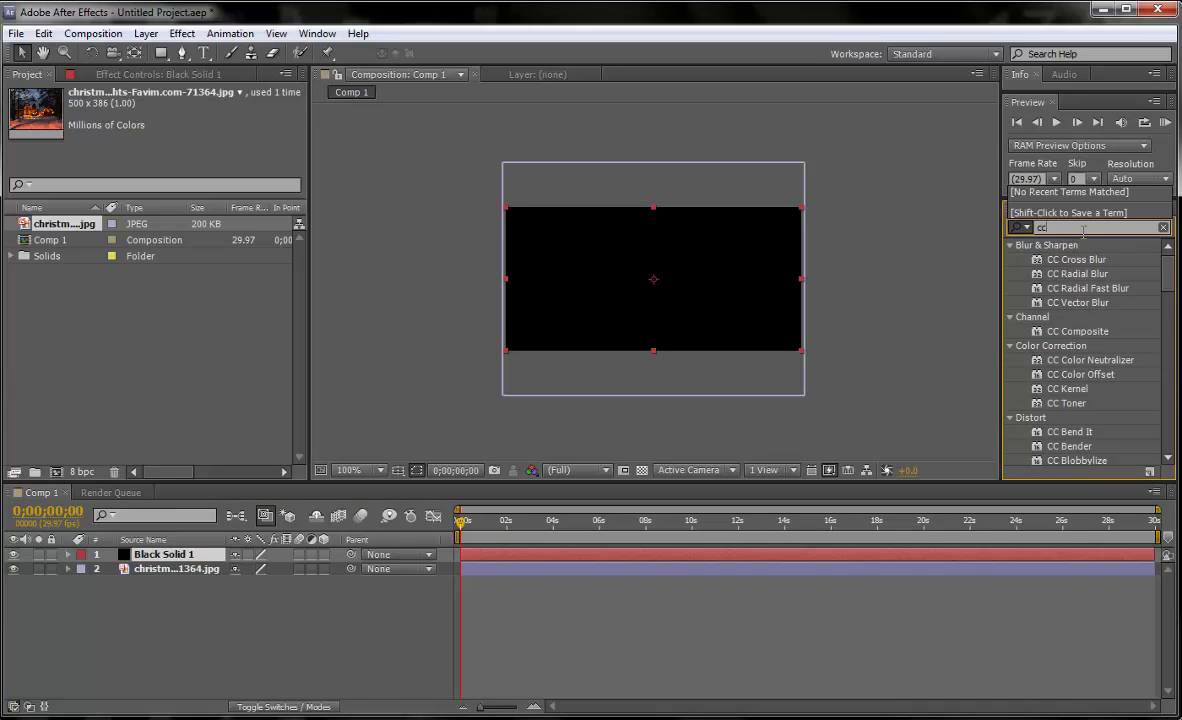
text( sno)
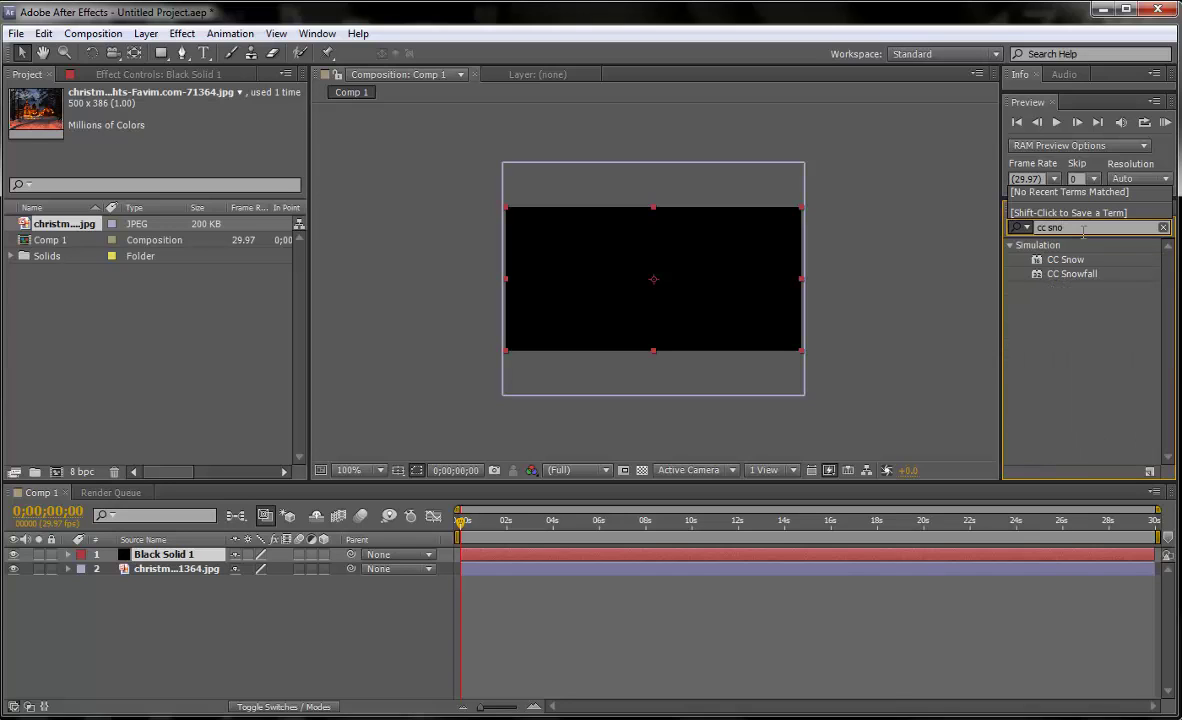
click(1068, 273)
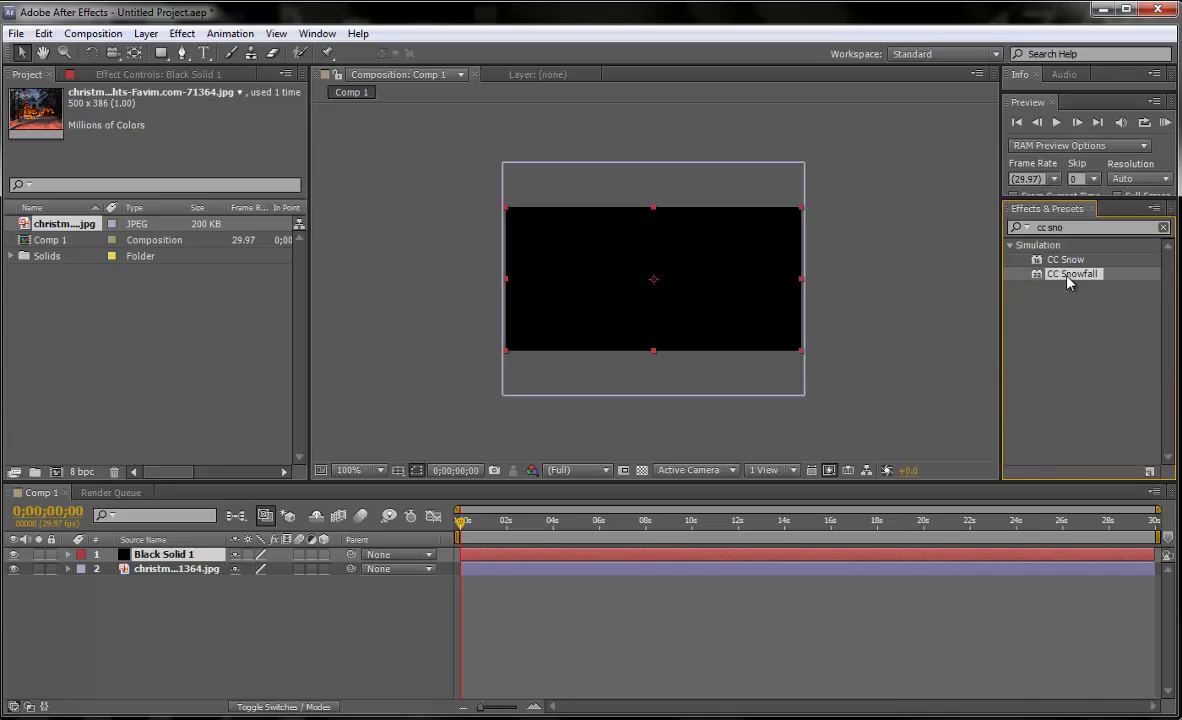
drag(1080, 281, 720, 310)
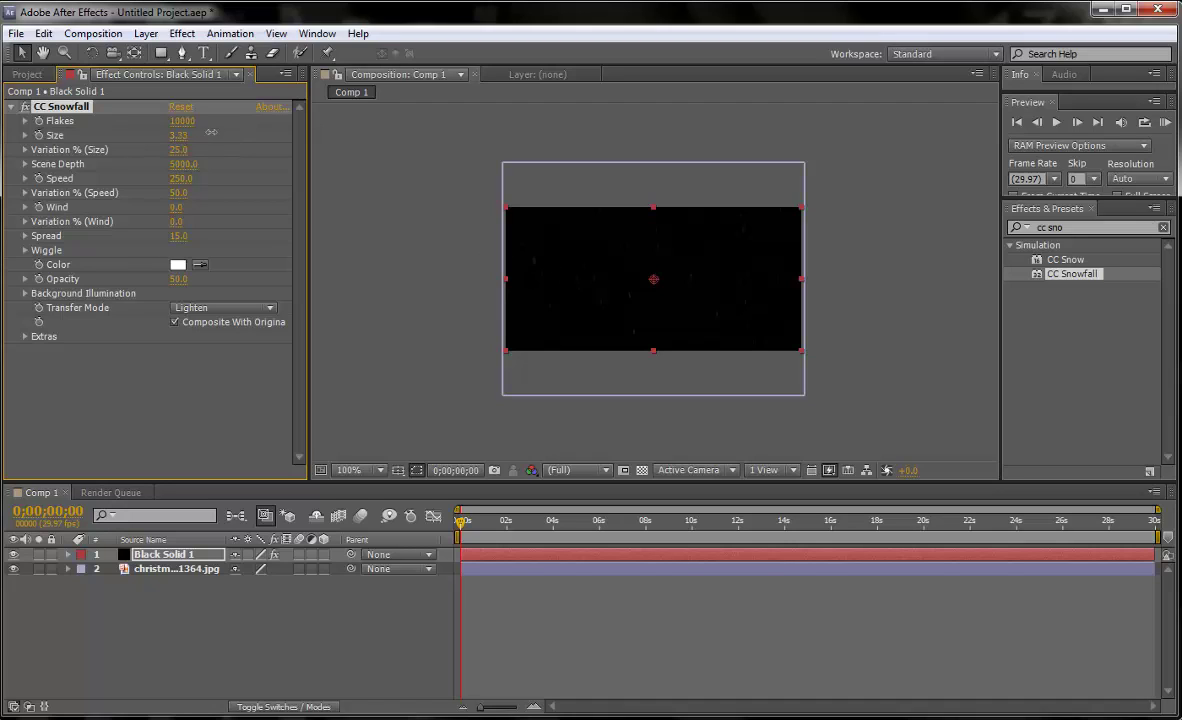
Set CC Snowfall's Size to 4.06, Wind to 102.0 and Spread to 24.1
drag(180, 140, 207, 135)
drag(229, 207, 247, 208)
drag(258, 236, 194, 236)
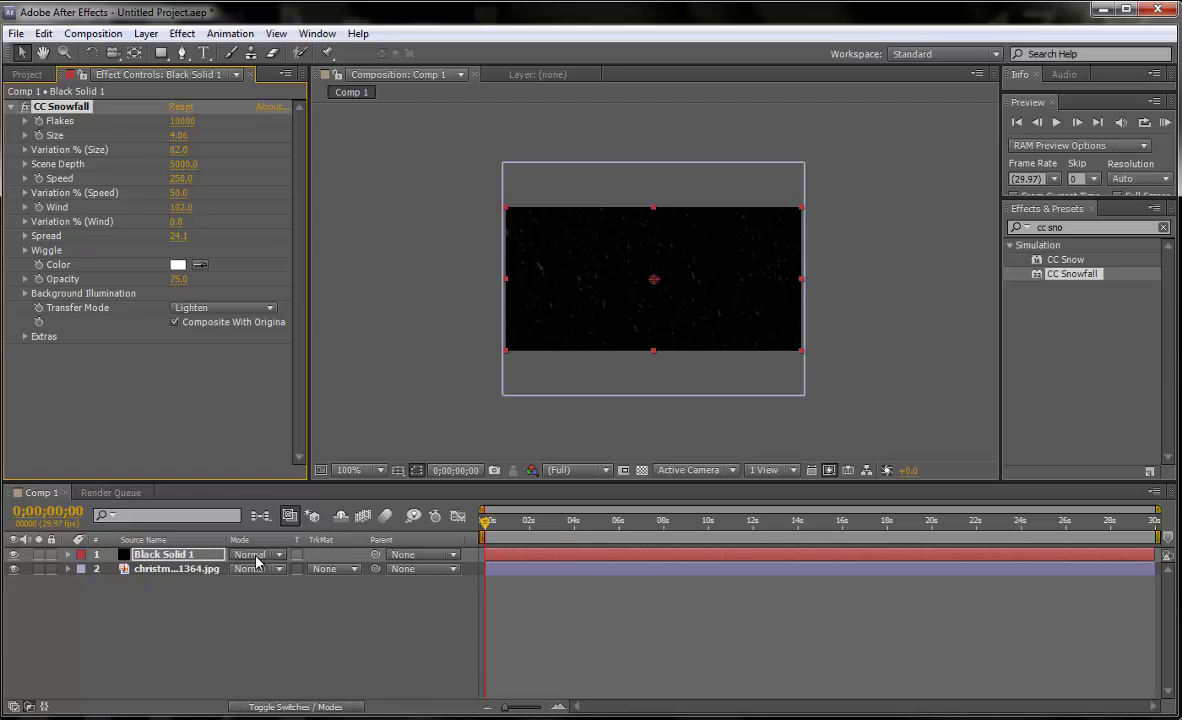
Set Black Solid 1's blending mode to Add and preview the snowfall
key(F4)
click(256, 555)
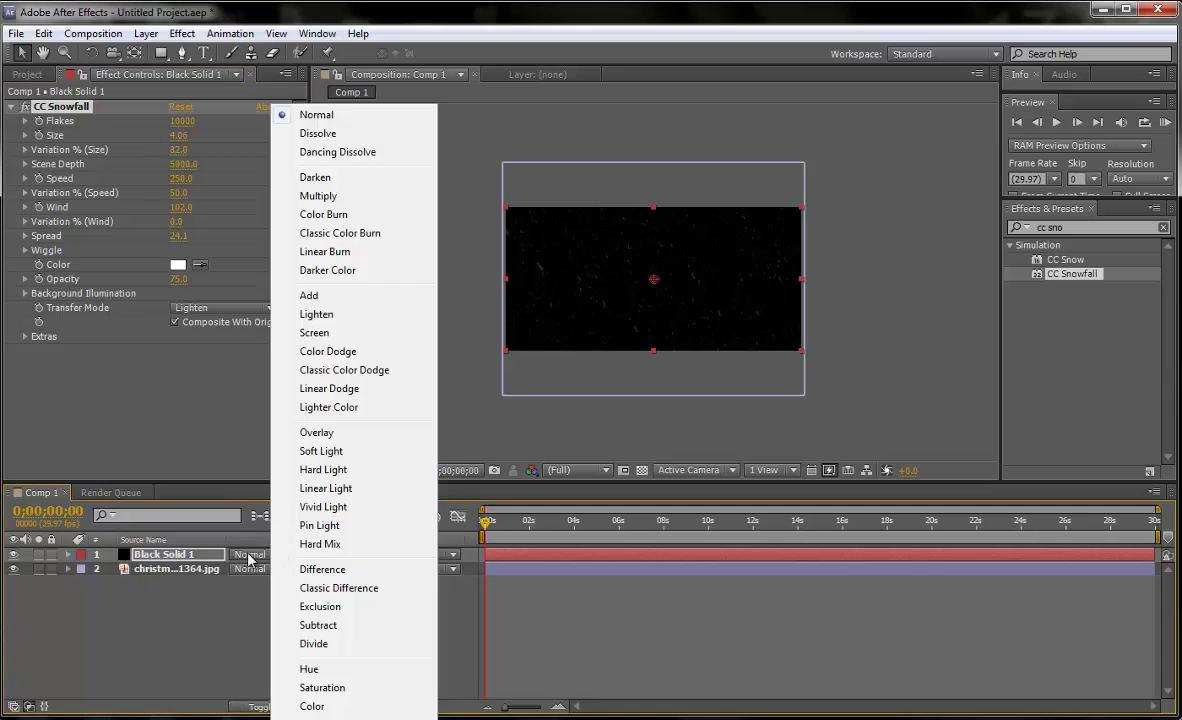
click(305, 295)
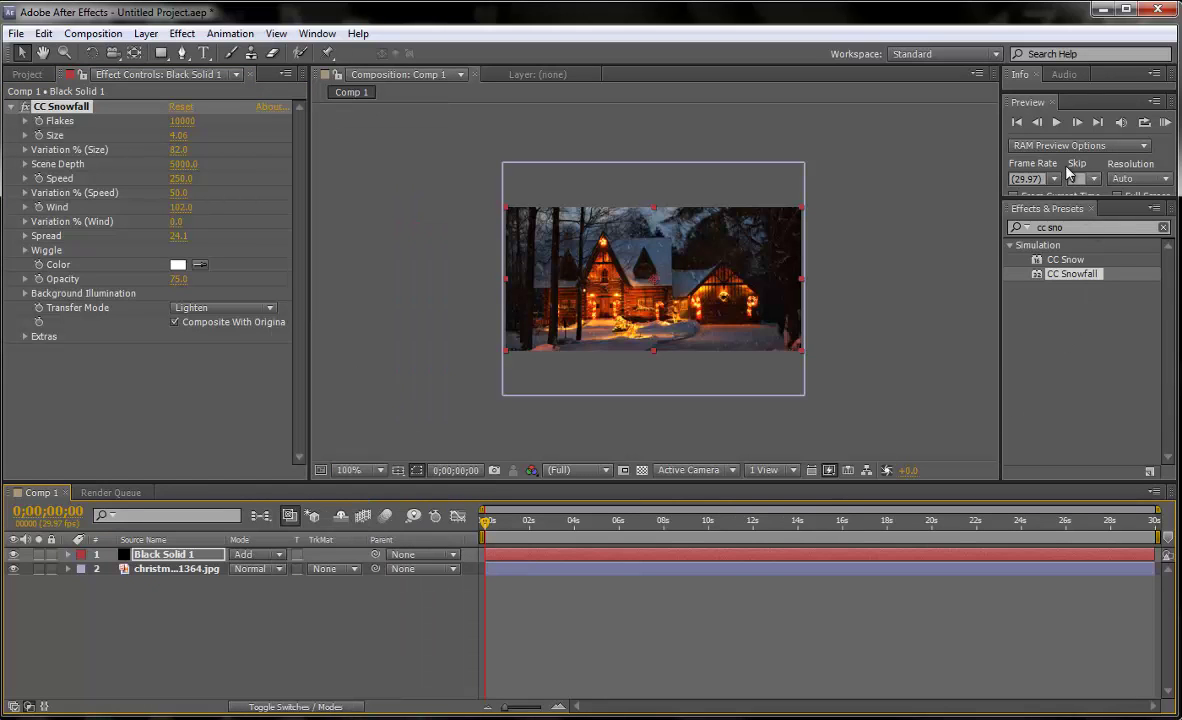
click(1055, 122)
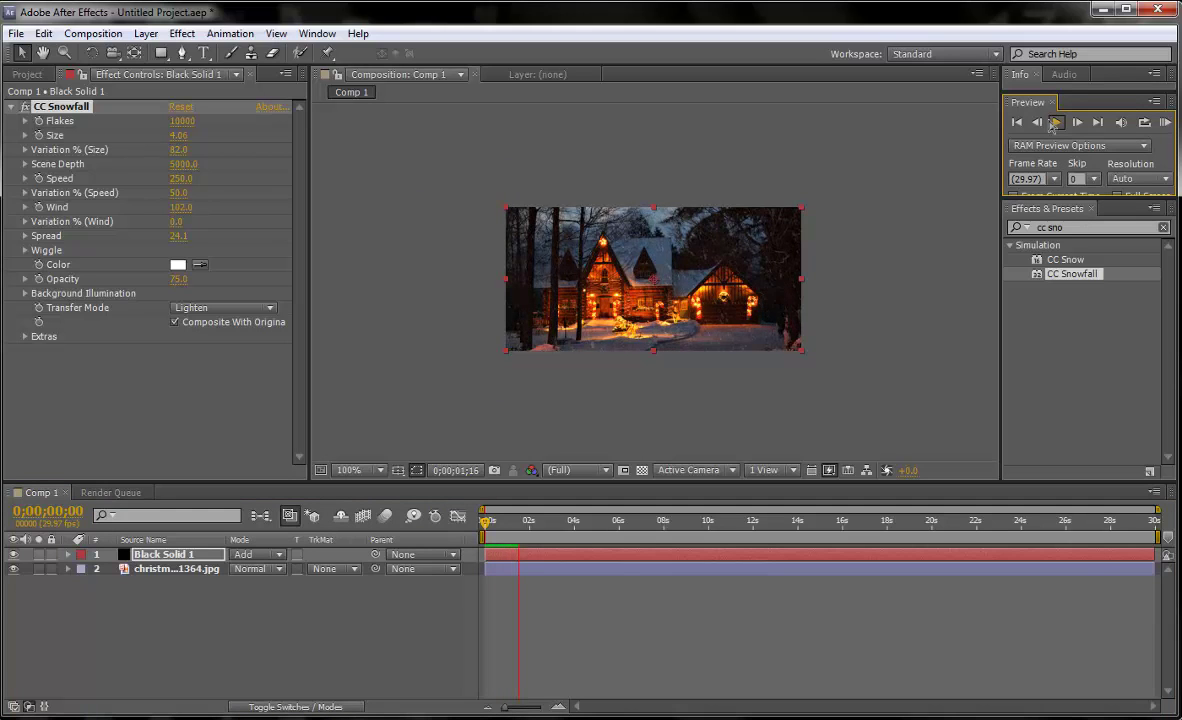
key(space)
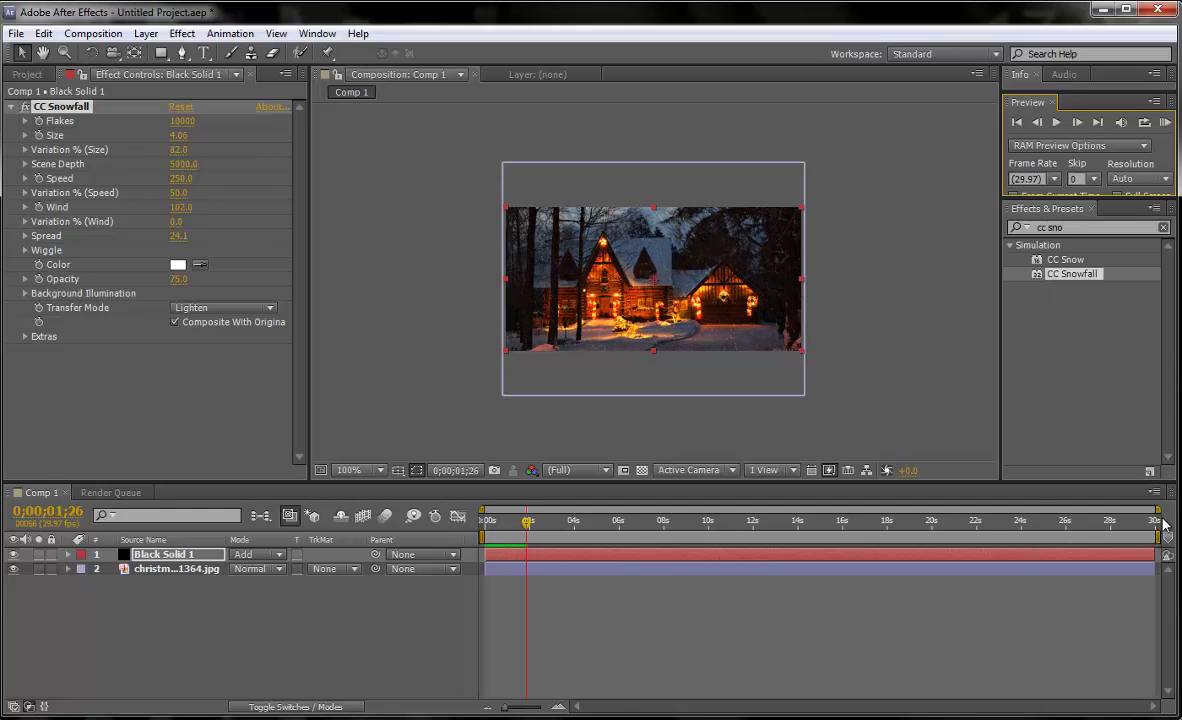
End the work area at about 4 seconds and preview it
drag(1158, 537, 573, 537)
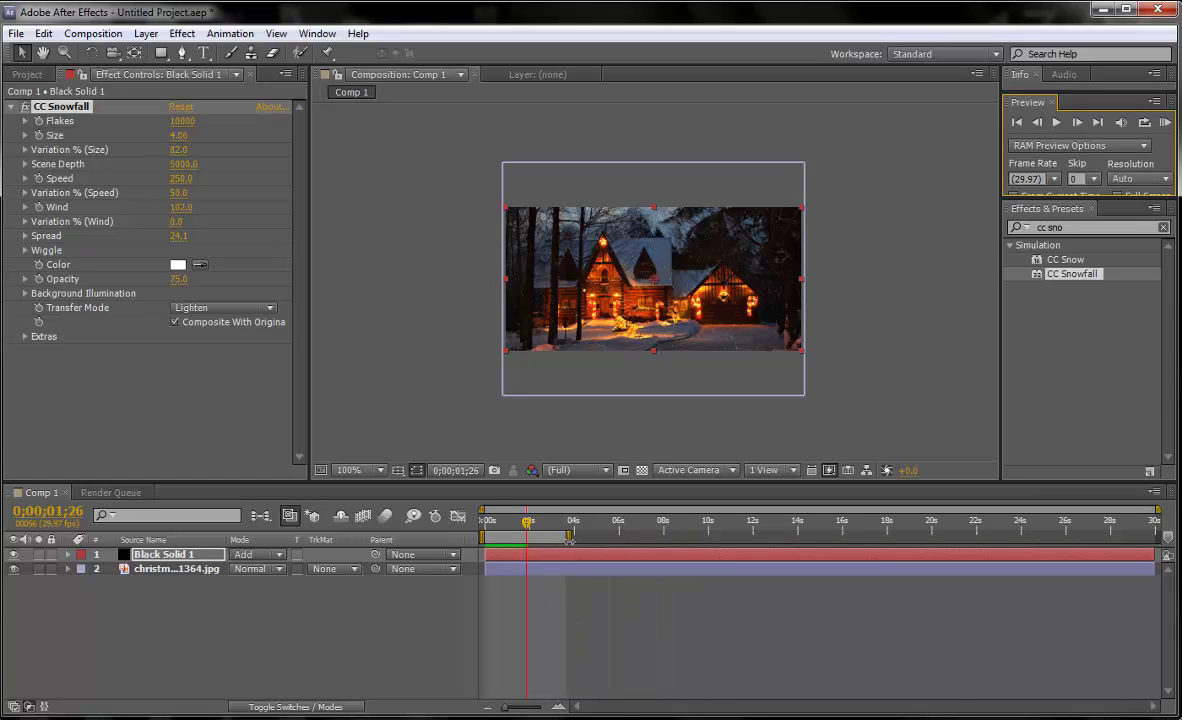
click(1172, 514)
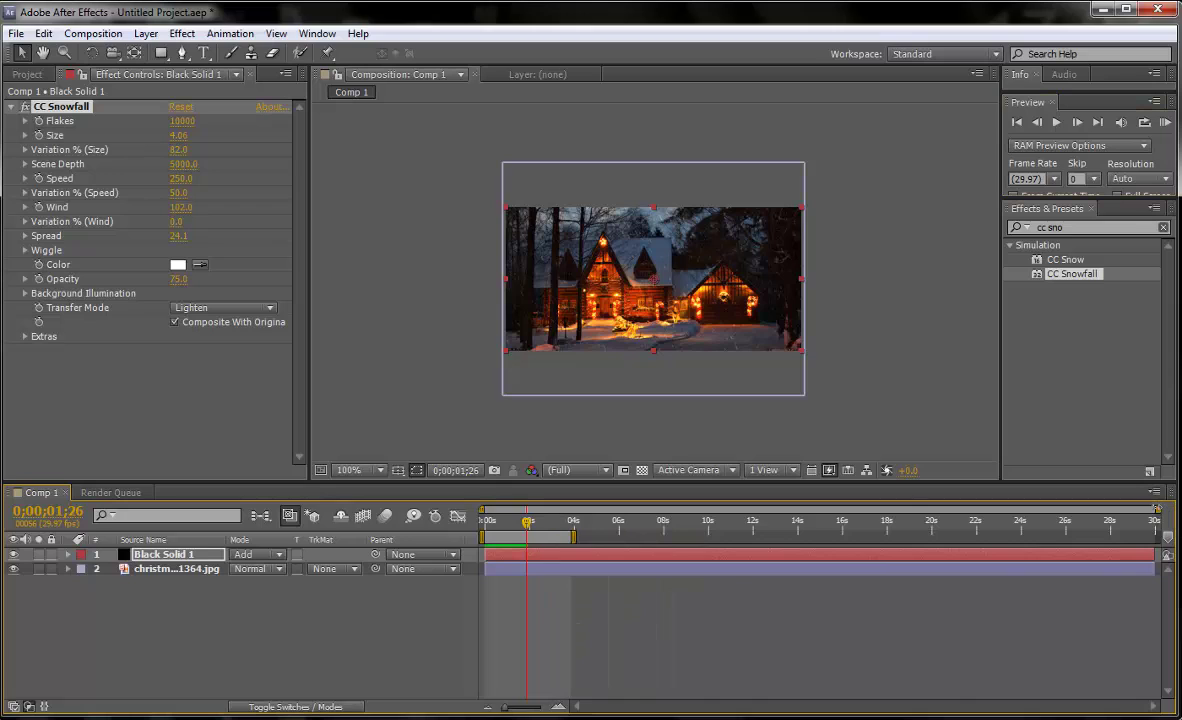
key(equal)
key(equal)
key(equal)
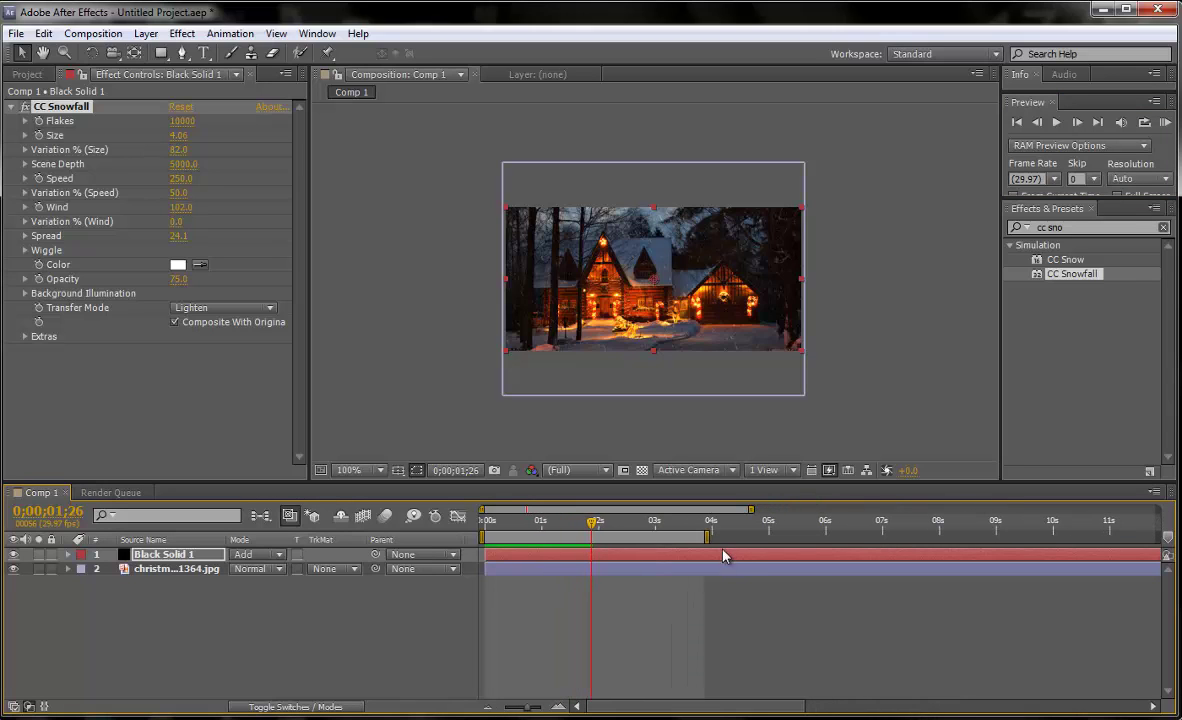
drag(707, 537, 712, 538)
click(1056, 122)
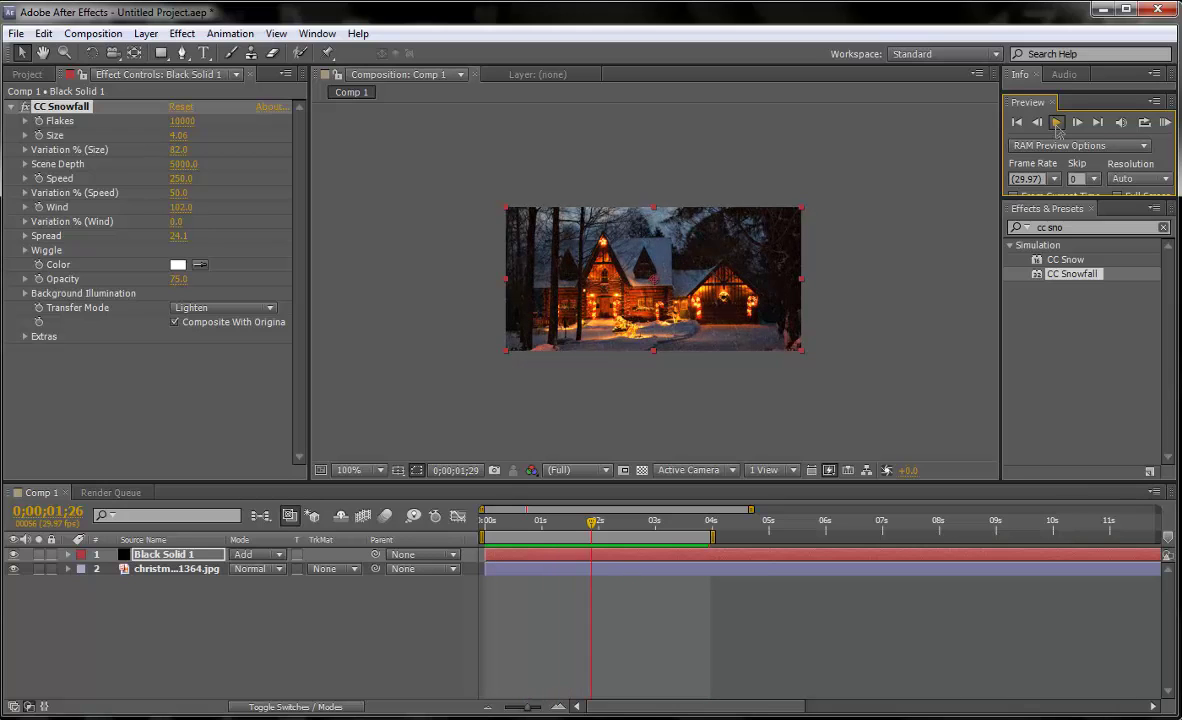
click(1057, 125)
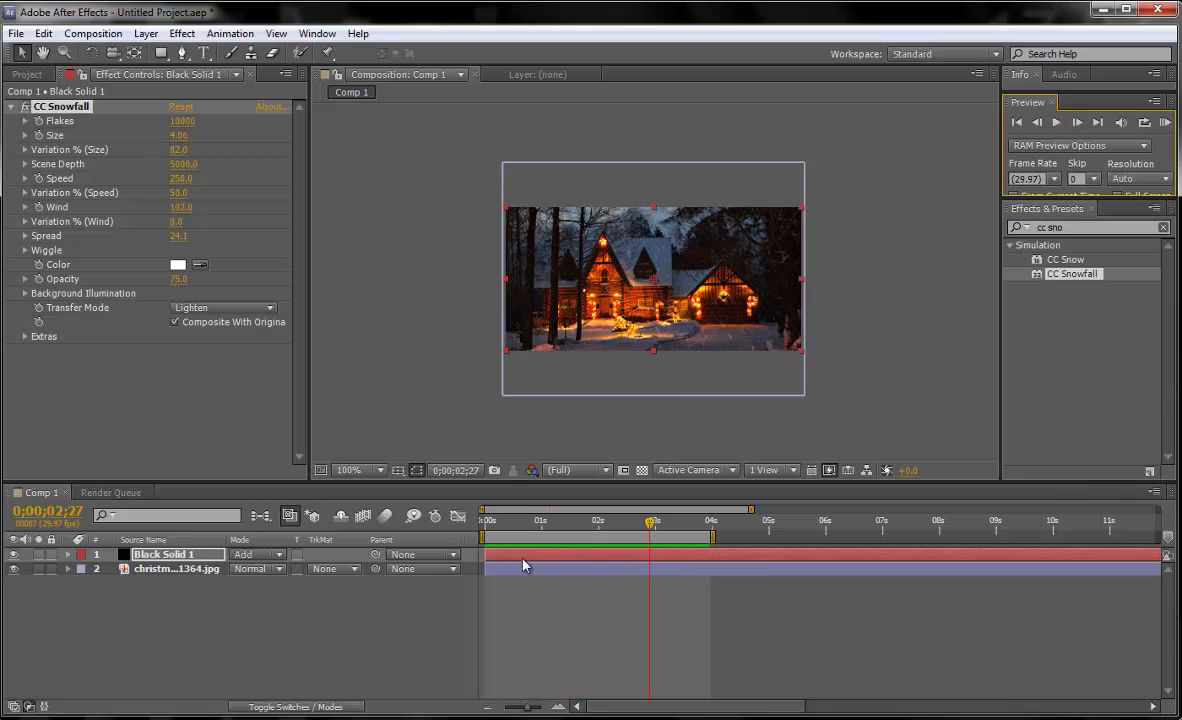
Add Black Solid 2 on top of the layer stack with Add blending mode
right_click(289, 622)
mouse_move(340, 636)
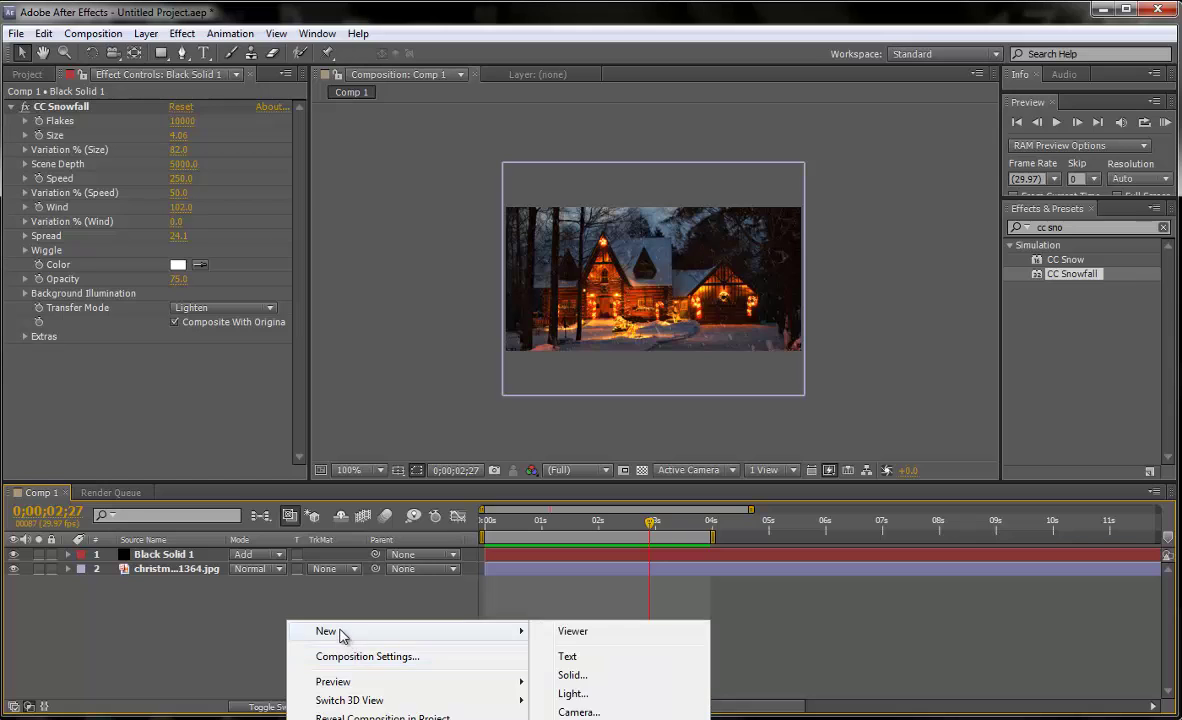
right_click(215, 631)
mouse_move(247, 641)
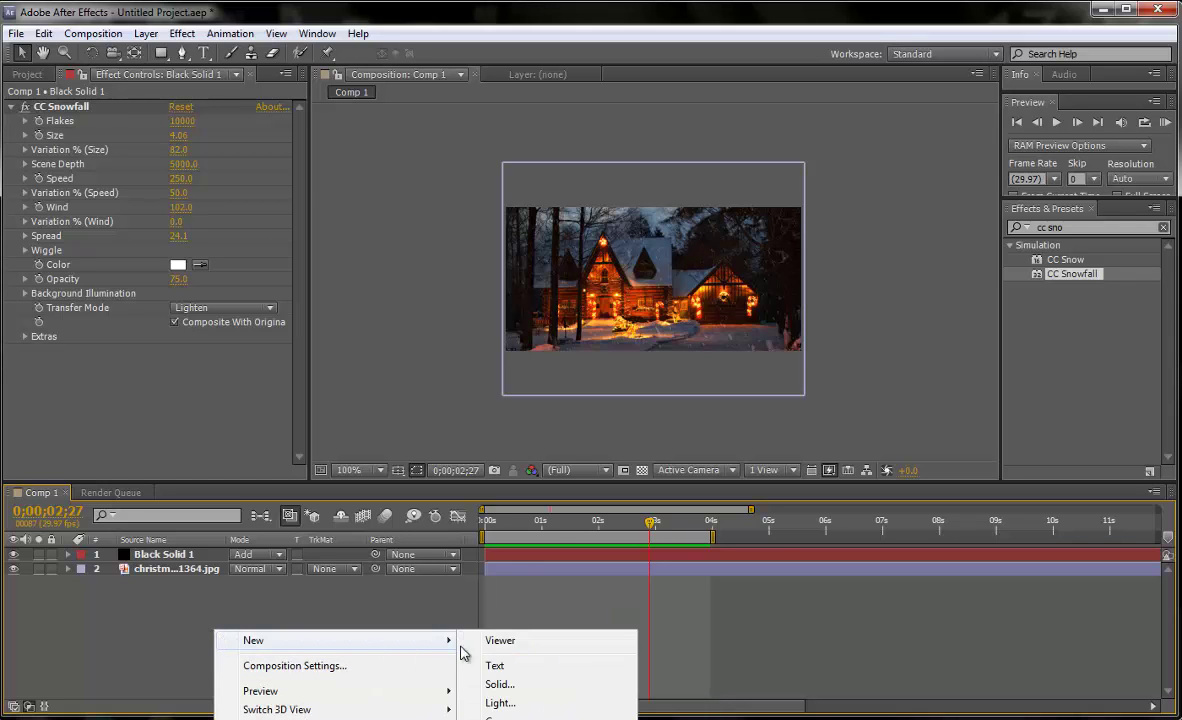
click(500, 684)
click(632, 587)
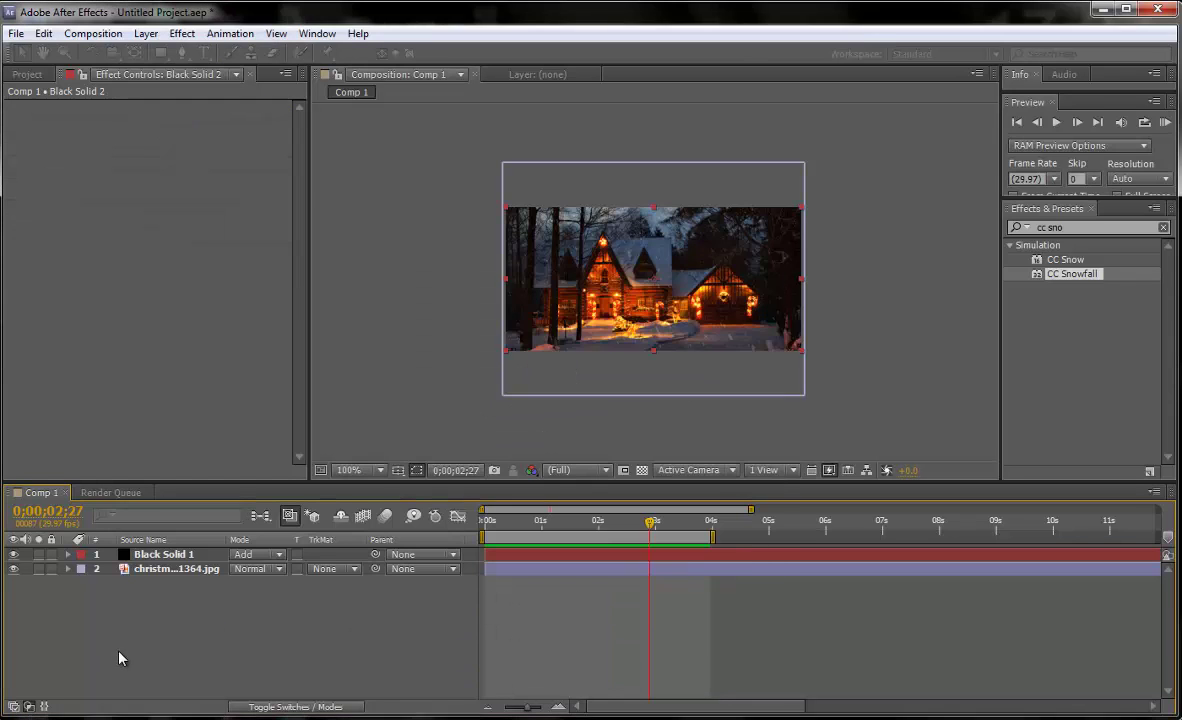
click(258, 554)
click(300, 280)
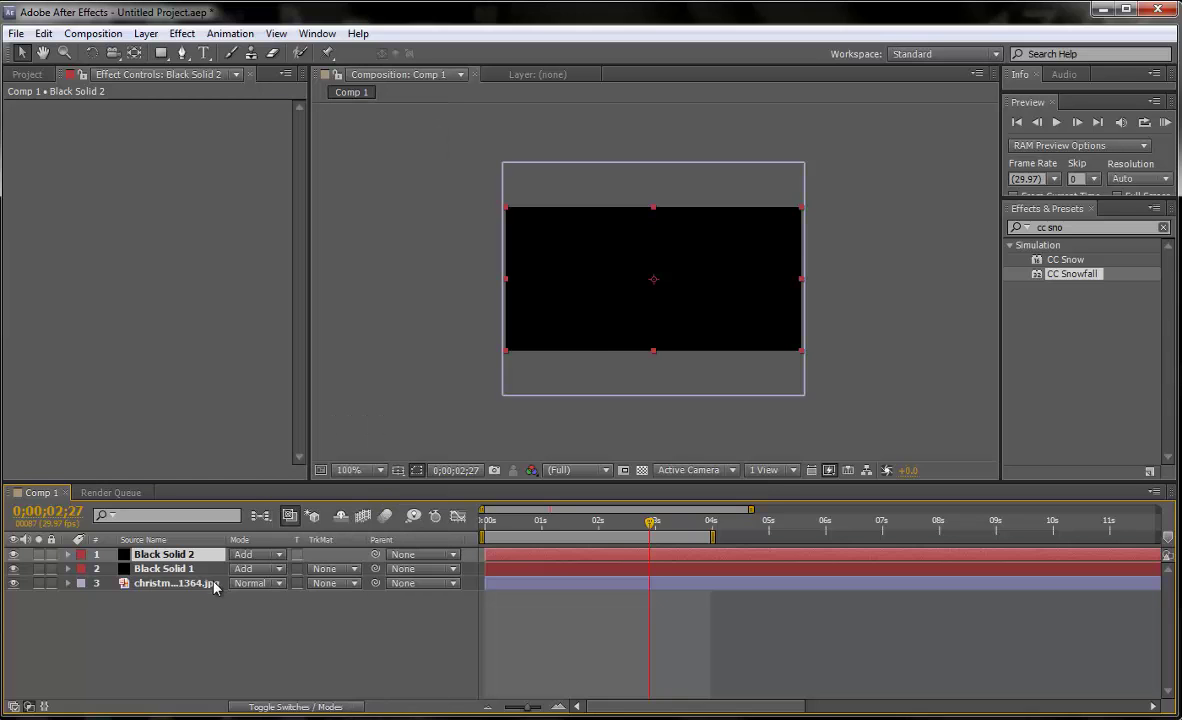
Give Black Solid 2 a white Stroke layer style positioned Inside
right_click(185, 554)
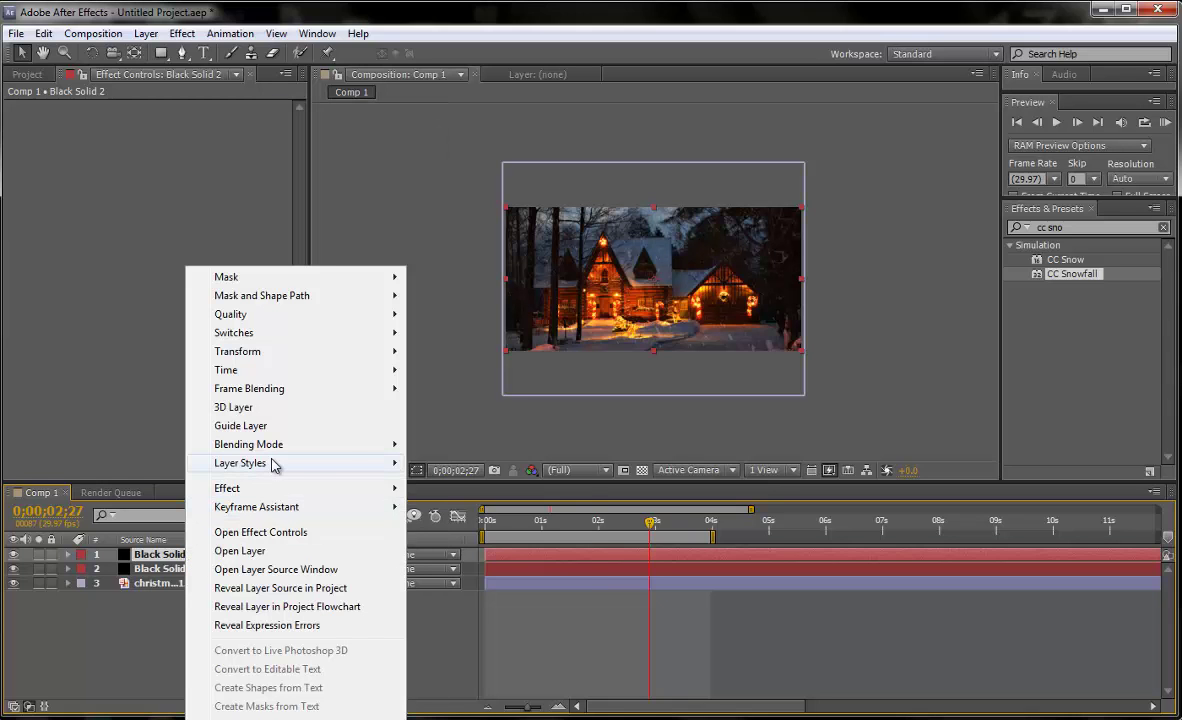
mouse_move(274, 465)
click(447, 678)
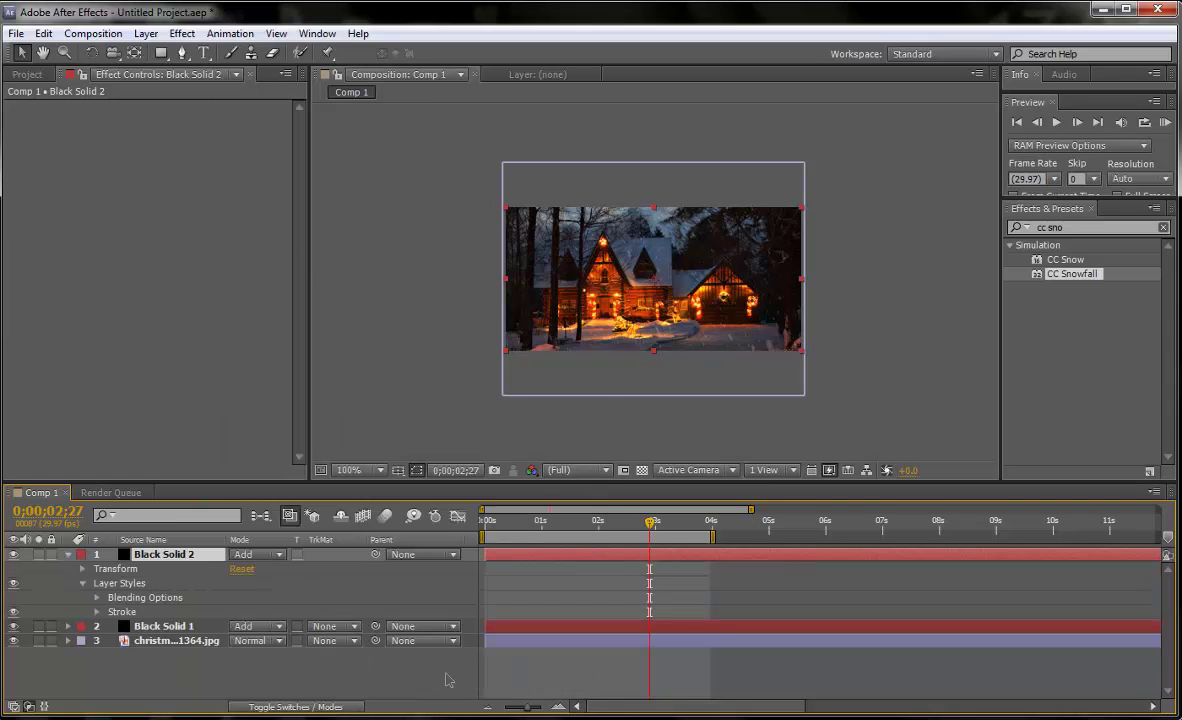
click(97, 611)
click(239, 641)
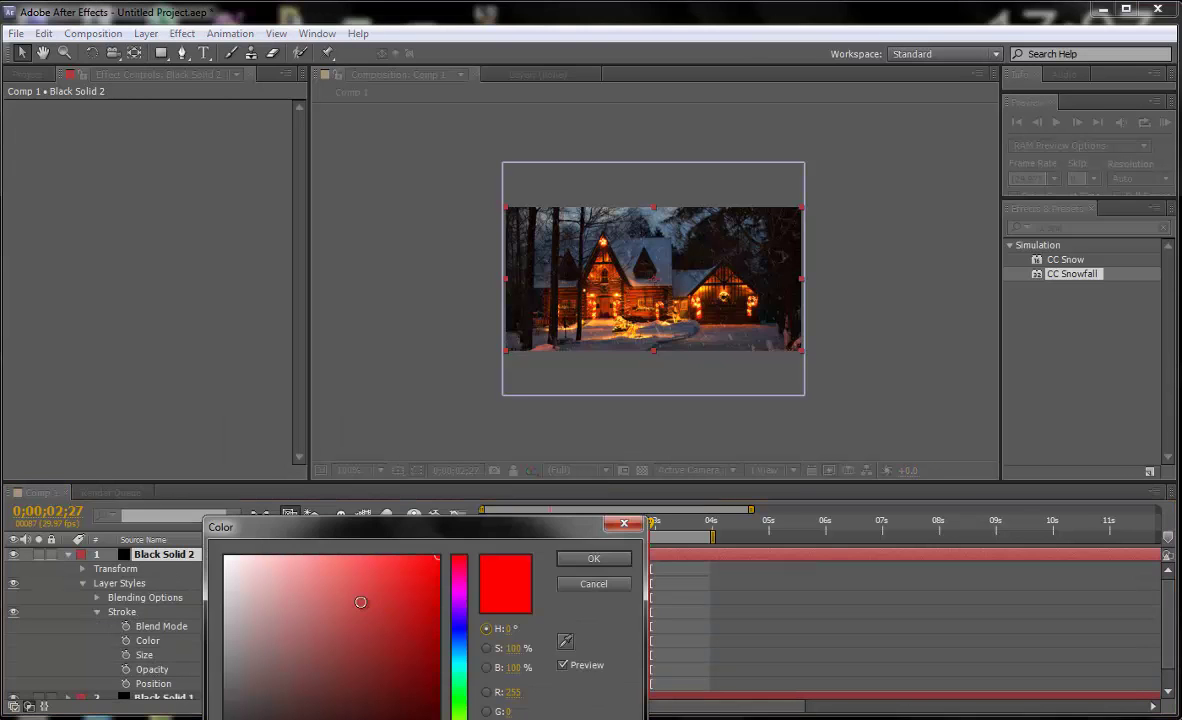
click(227, 562)
click(600, 560)
click(313, 628)
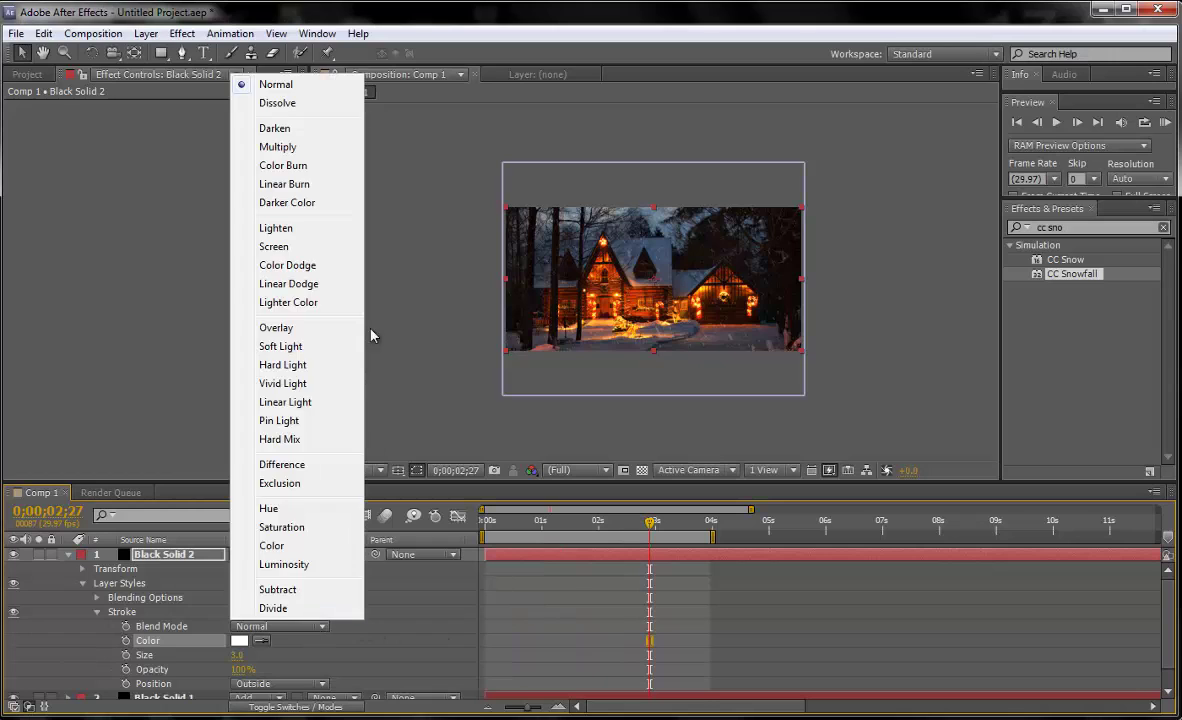
click(385, 601)
click(285, 684)
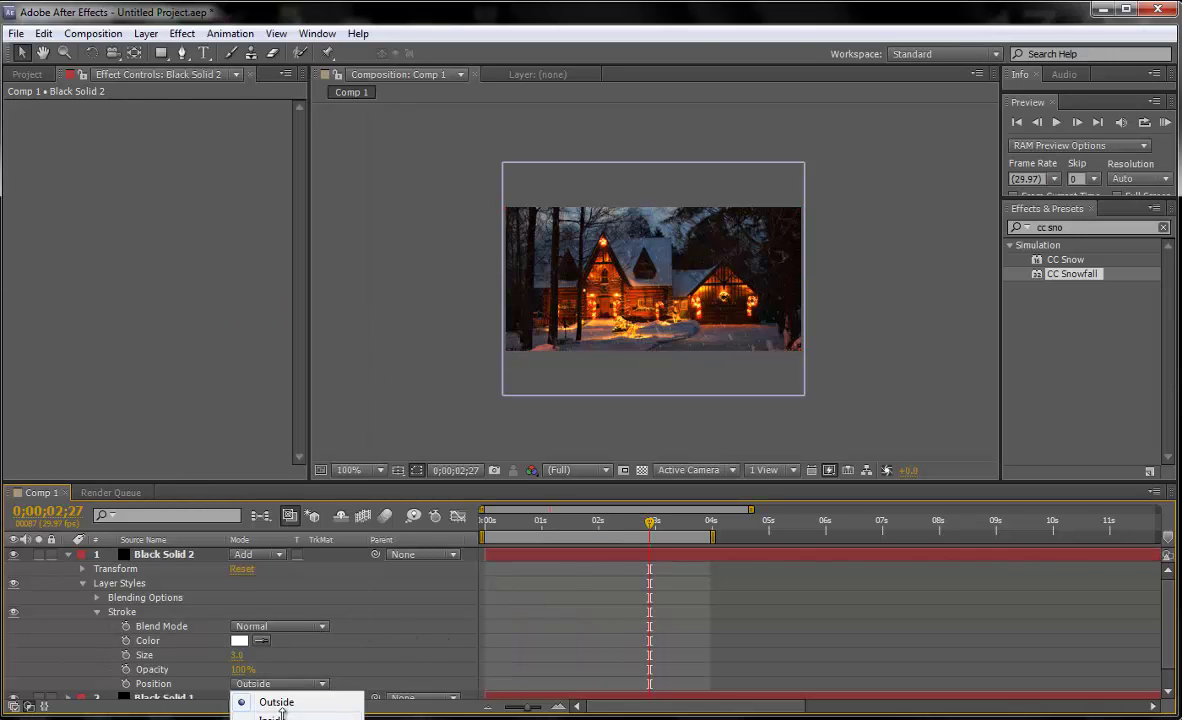
click(272, 717)
Set the stroke size to 1.0 and its blend mode to Overlay
click(237, 655)
text(1)
key(Return)
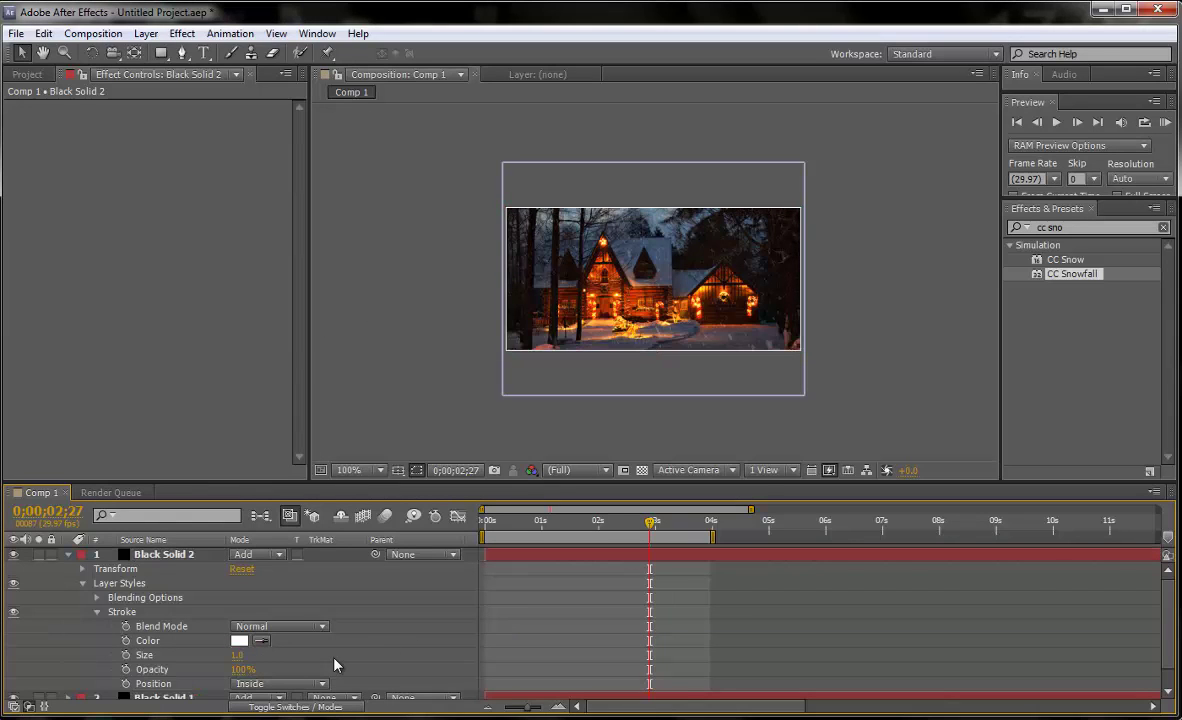
click(280, 626)
click(277, 328)
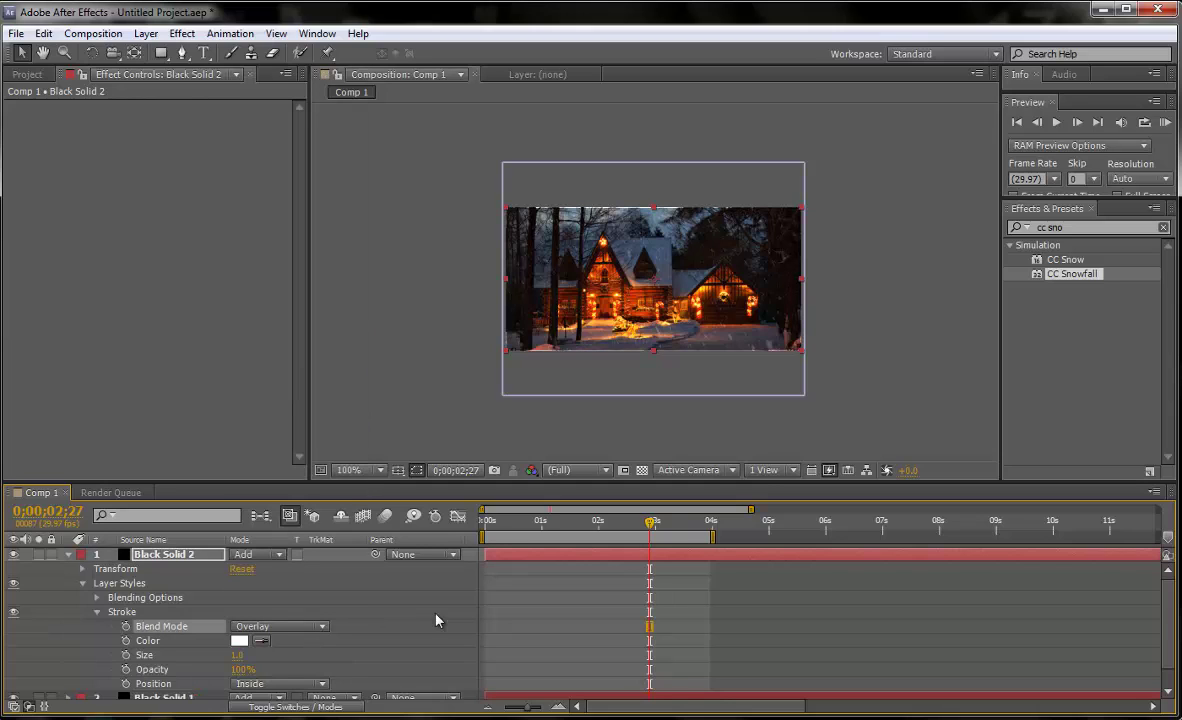
click(453, 640)
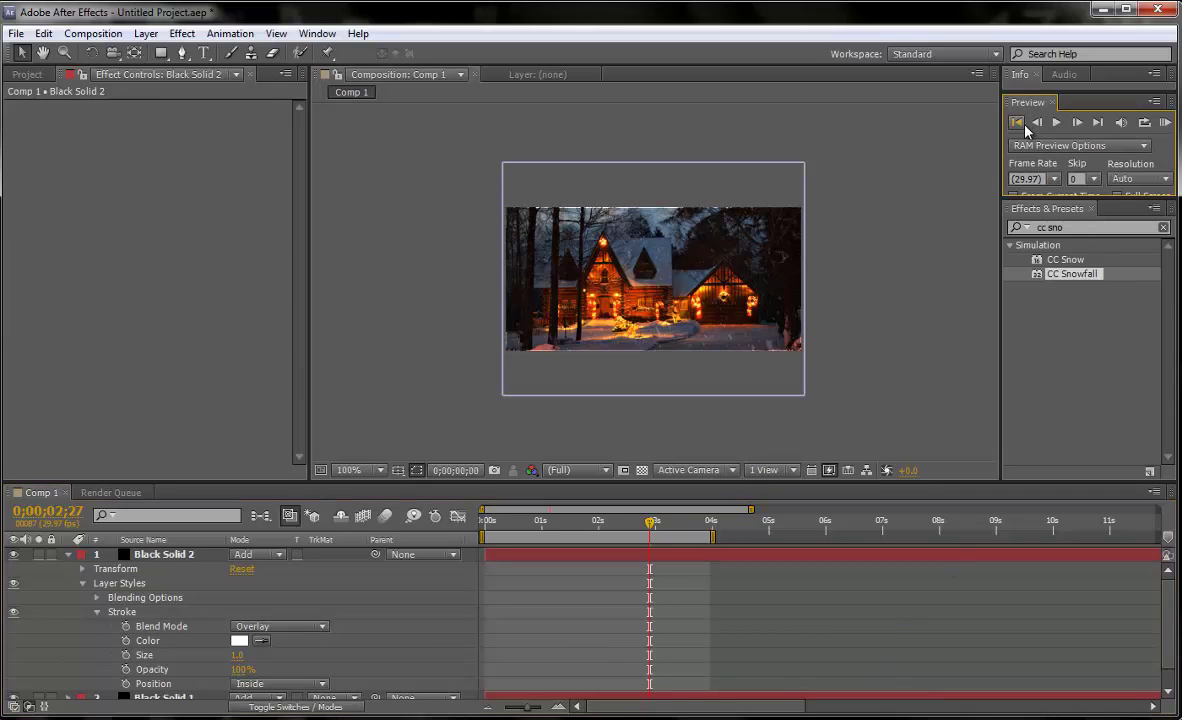
Preview the composition from the start and collapse Black Solid 2's properties
click(1017, 122)
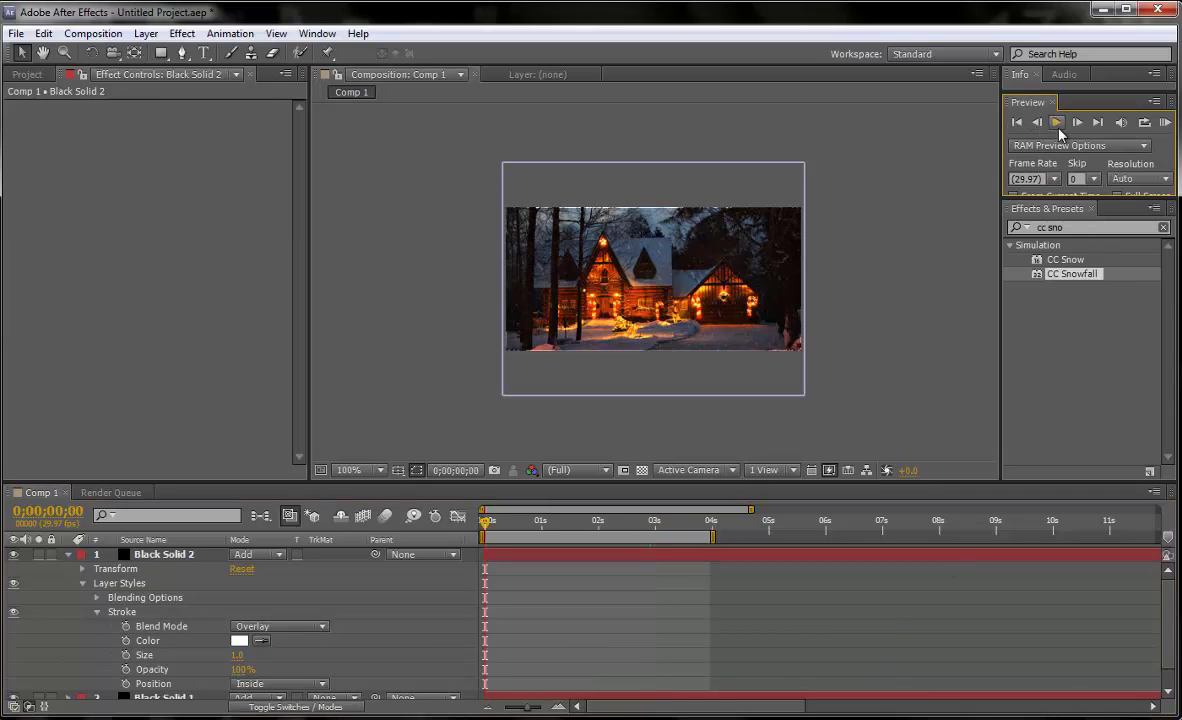
click(1057, 124)
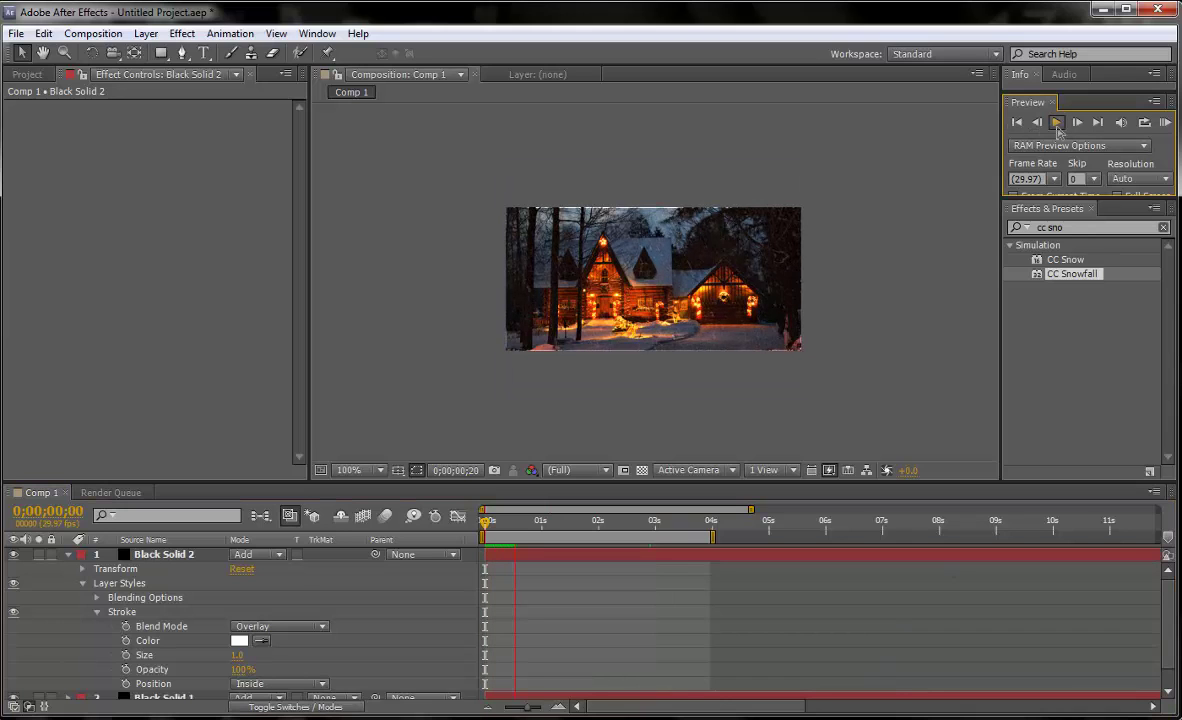
click(44, 541)
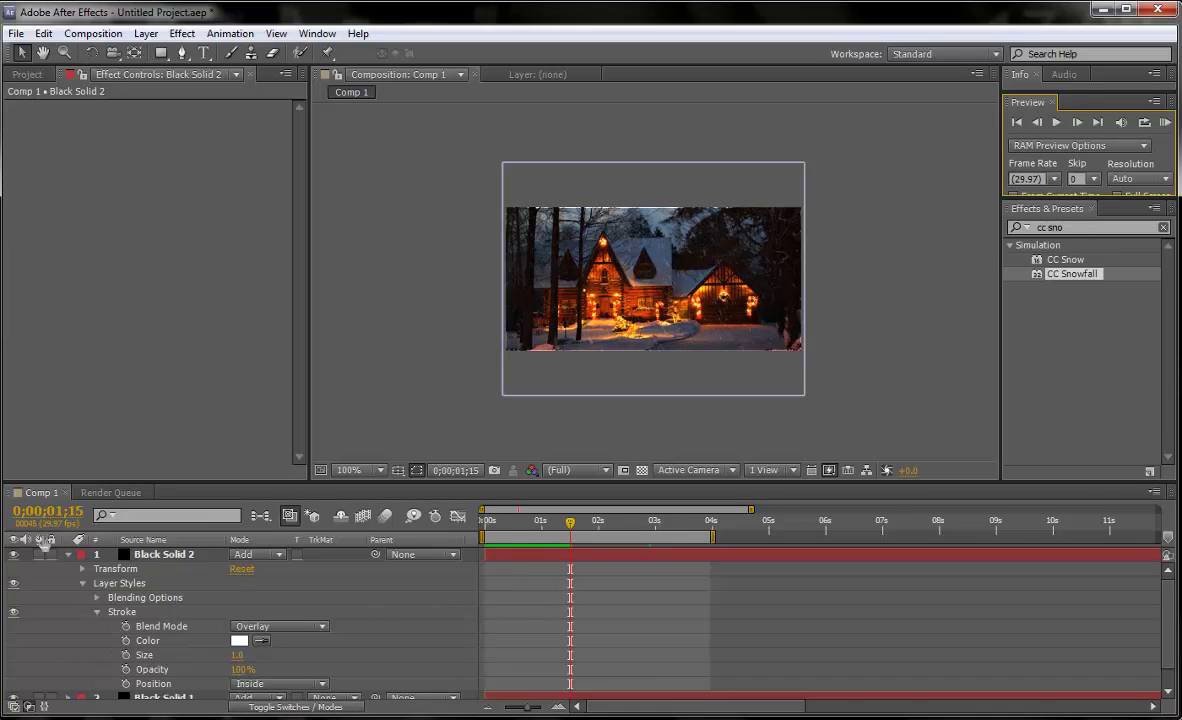
click(68, 555)
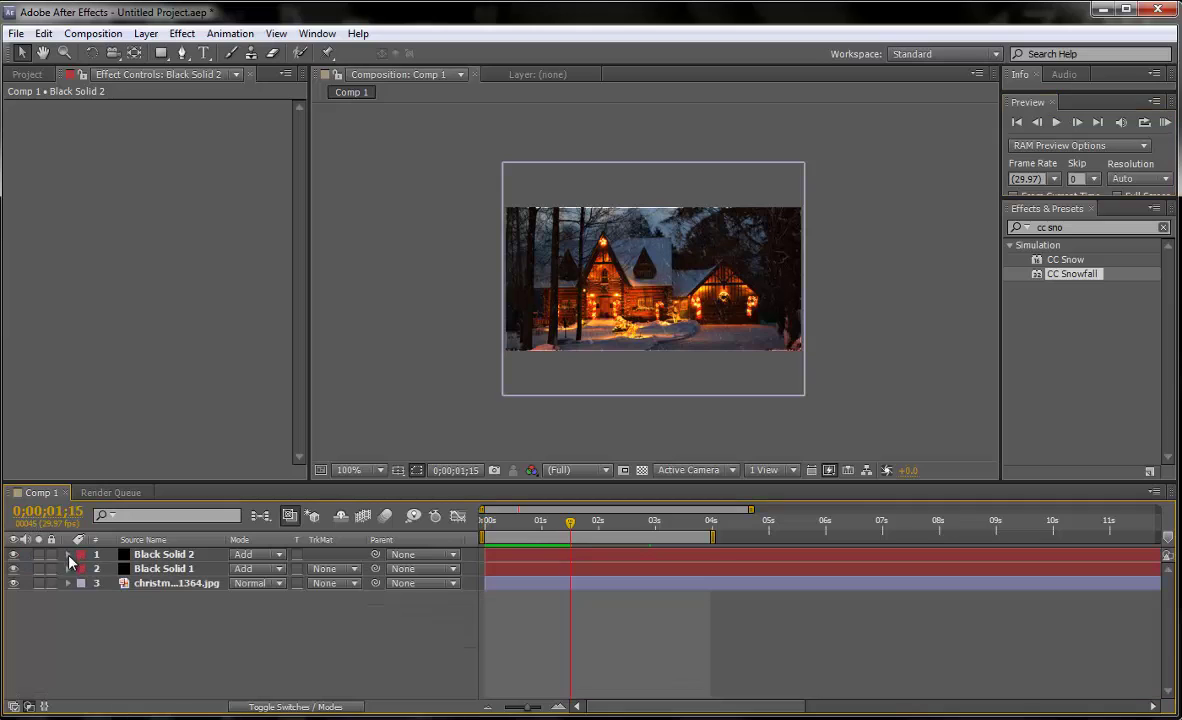
Add a text layer reading 'TUTORIAL' and set its font to Nova
right_click(186, 631)
mouse_move(400, 640)
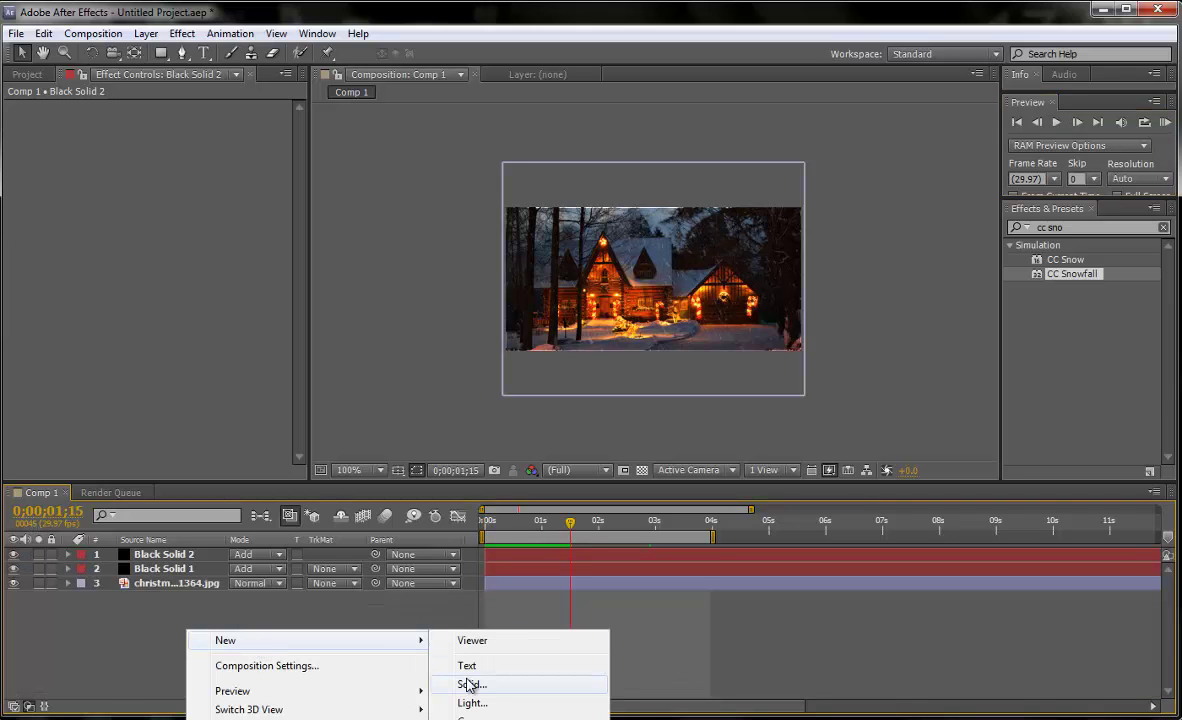
click(467, 665)
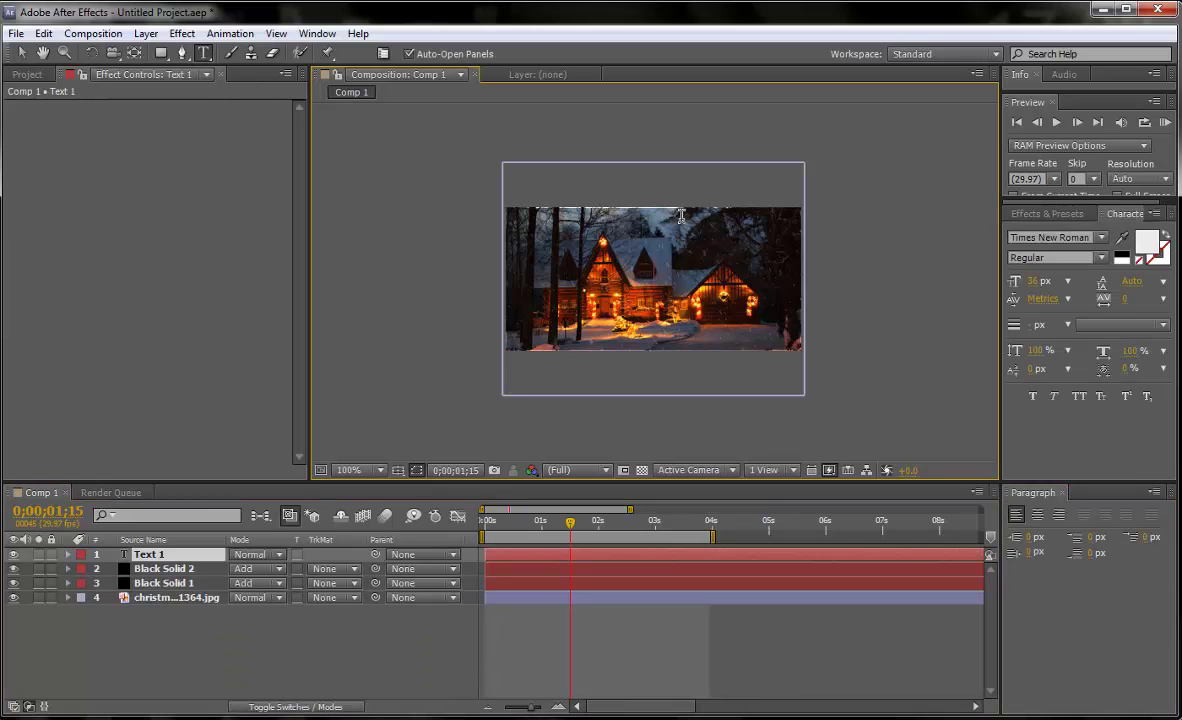
text(TUTO)
text(R)
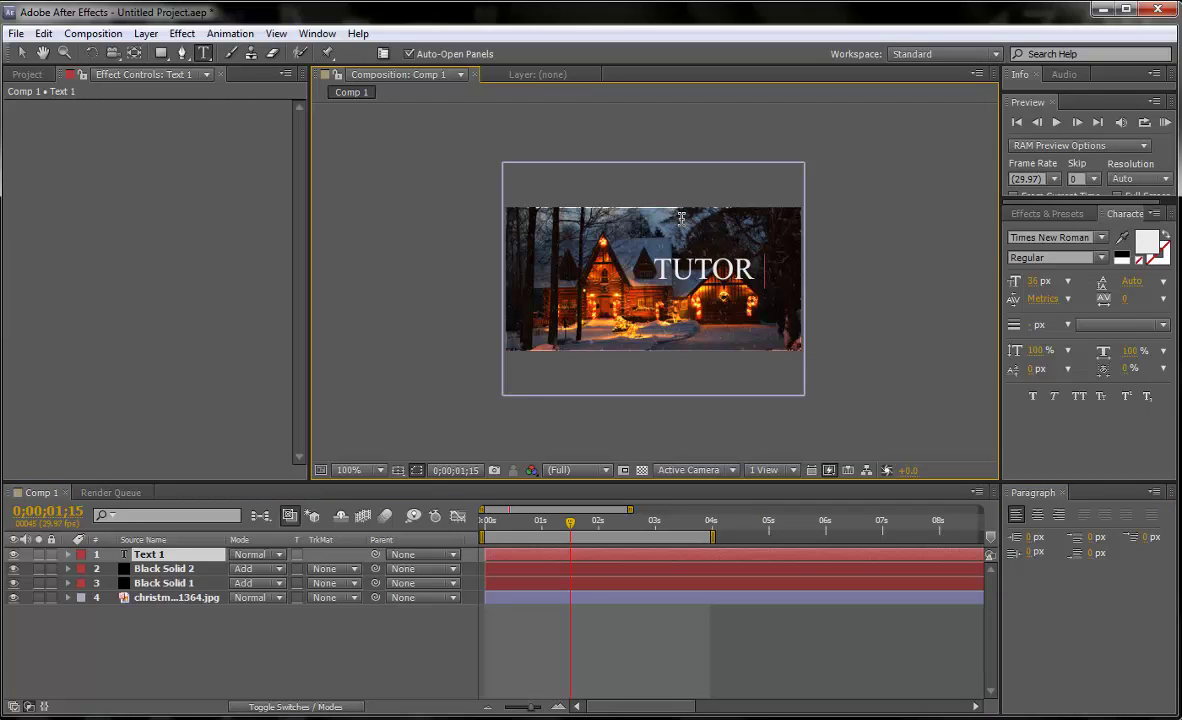
text(IAL)
key(KP_Enter)
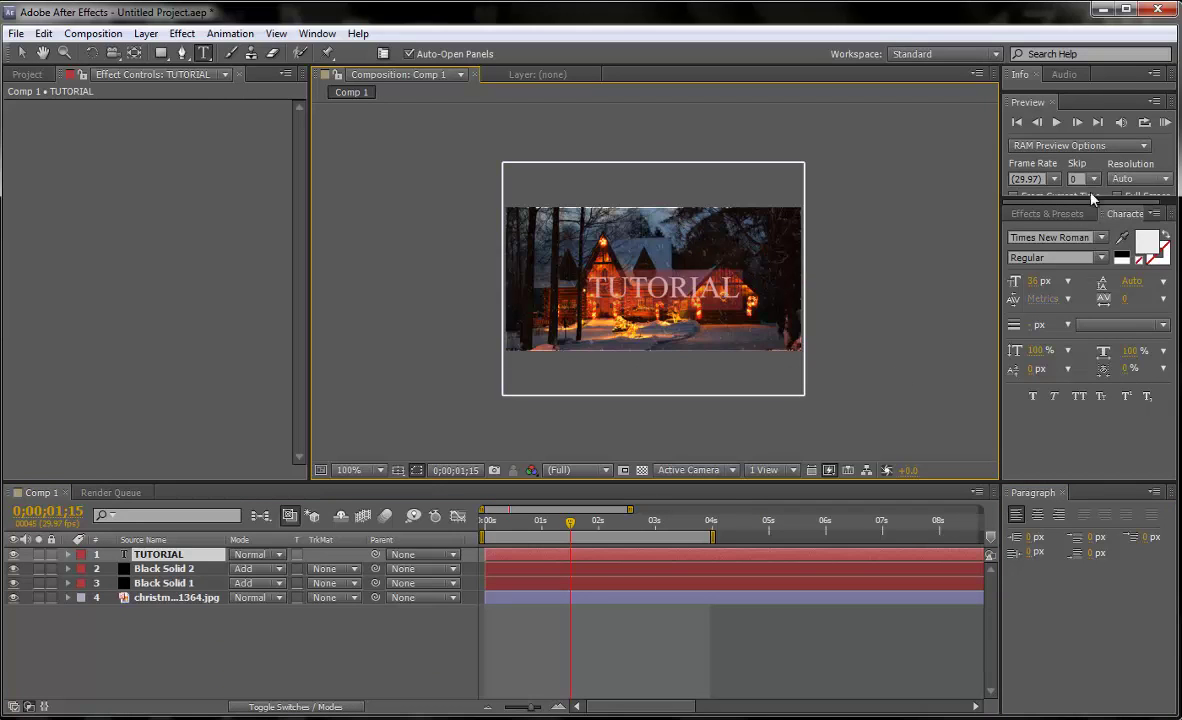
click(1050, 237)
text(Nova)
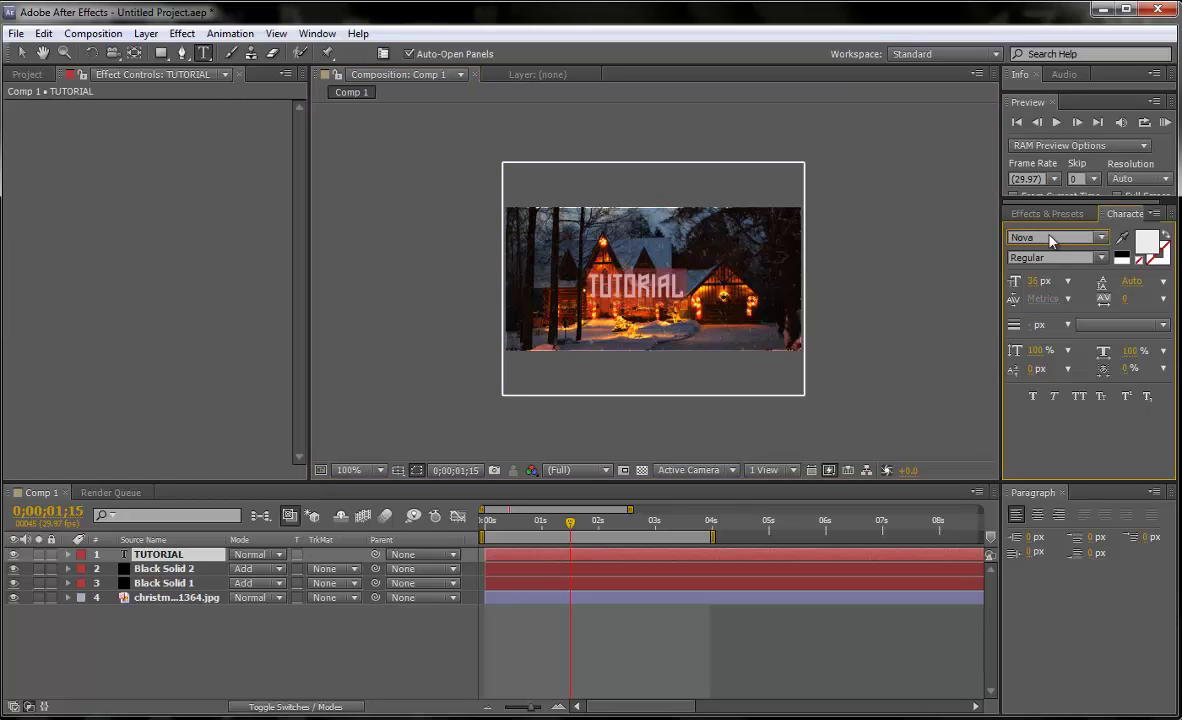
Change the TUTORIAL title from Nova 36 px to Neou (OTT) Thin at 48 px
click(1100, 237)
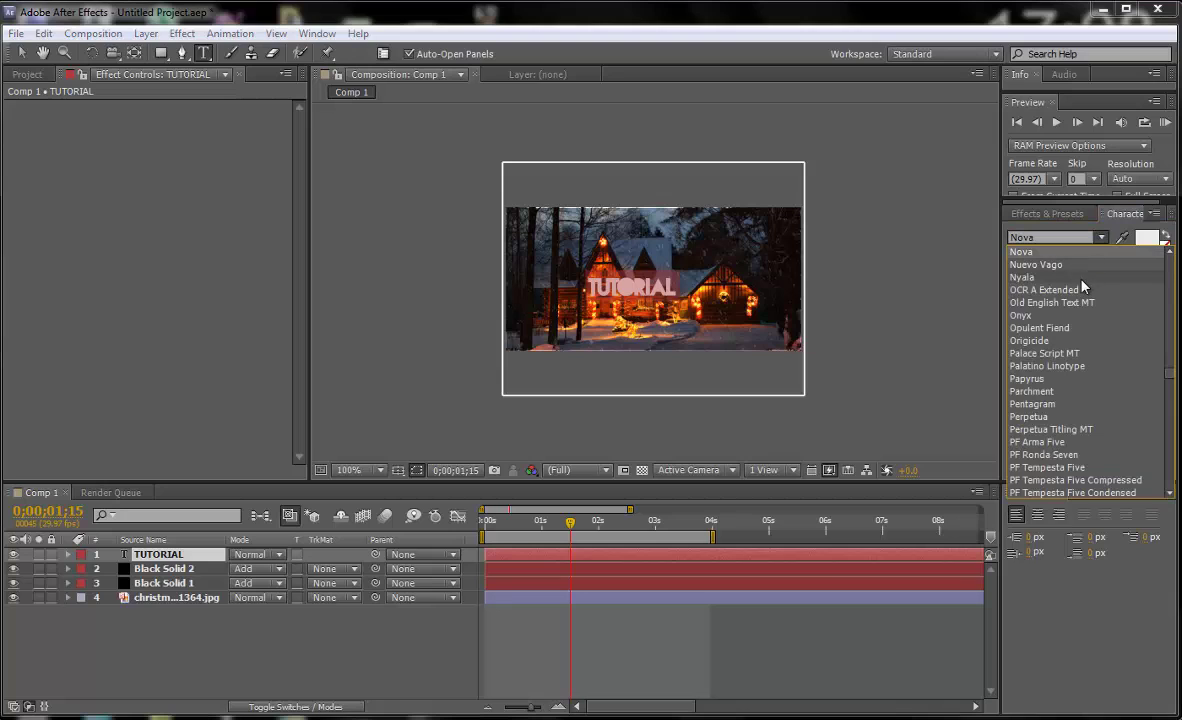
scroll(1068, 342, up, 3)
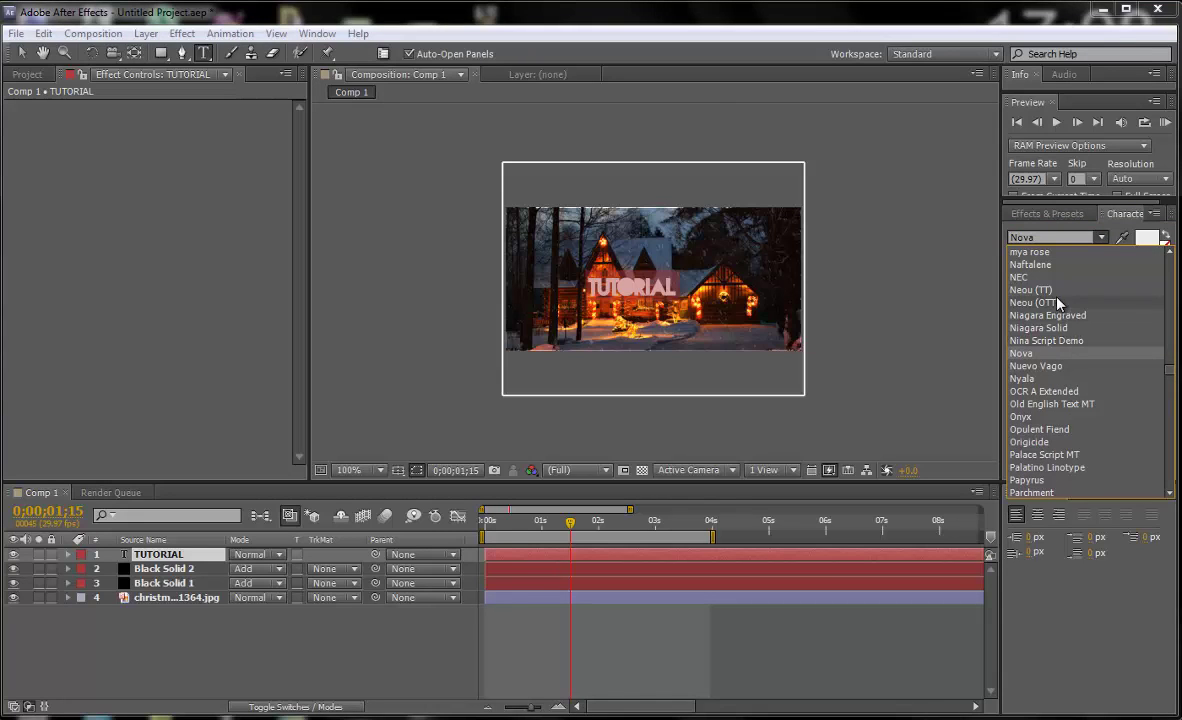
click(1060, 290)
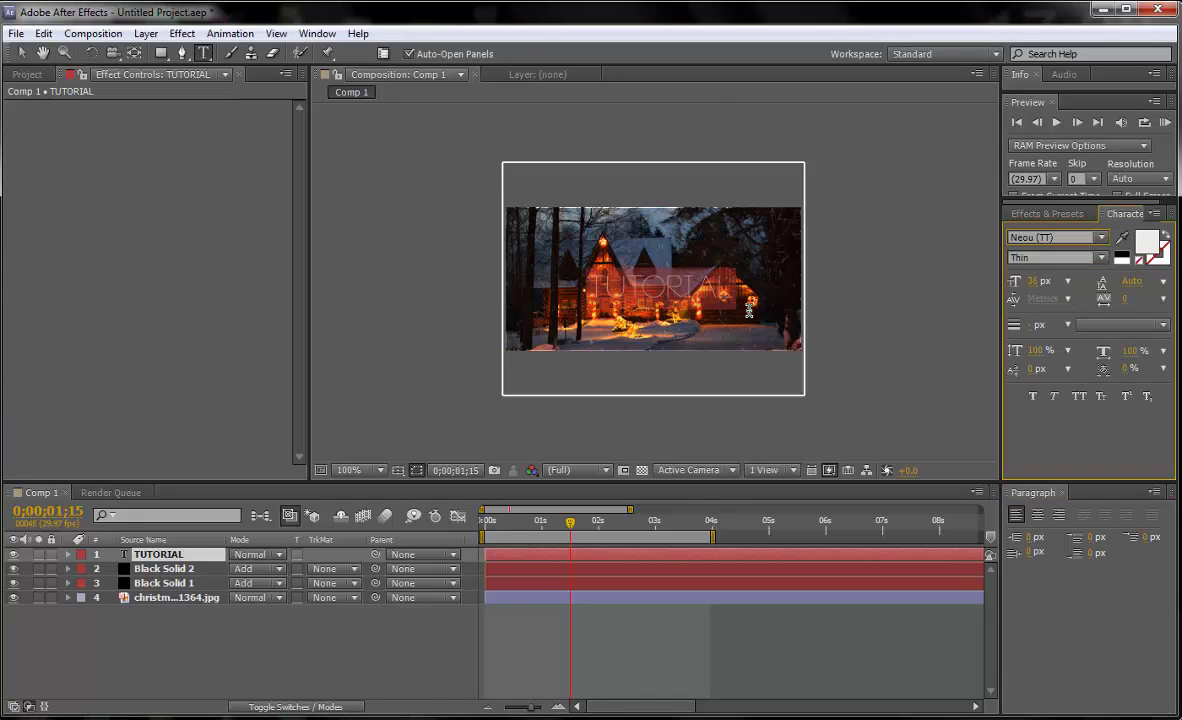
click(1101, 237)
click(1066, 257)
click(1040, 282)
text(48)
key(Return)
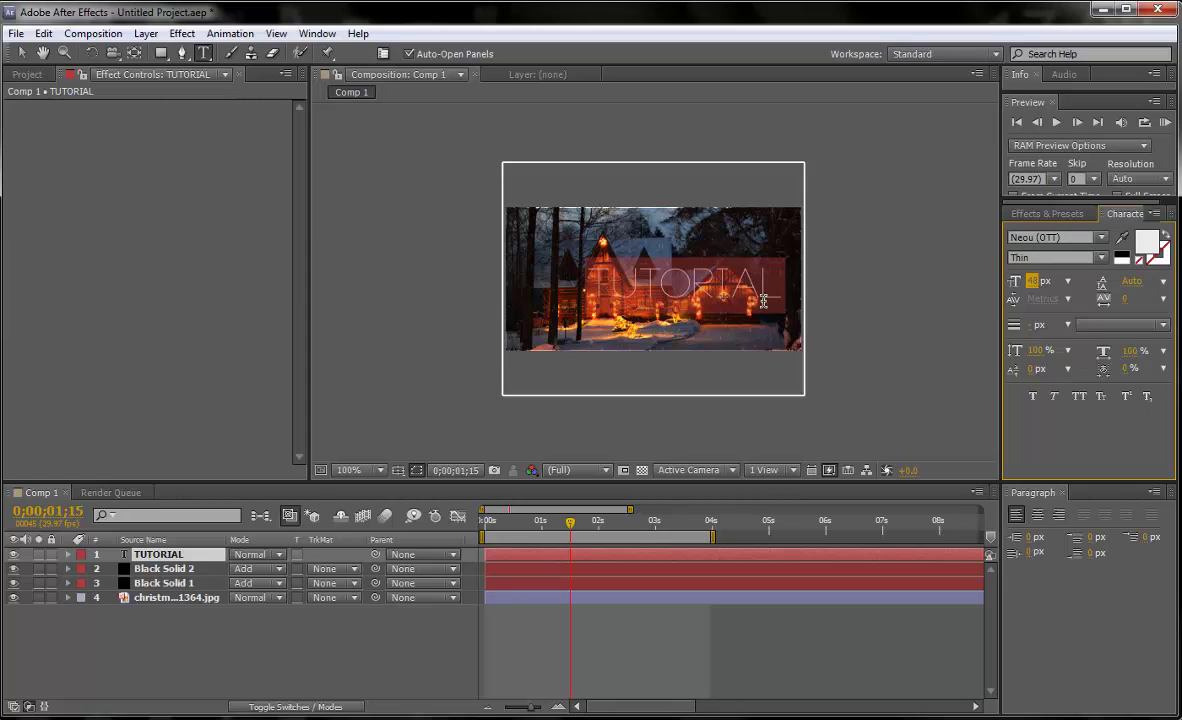
click(21, 52)
Refresh the viewer, shift the TUTORIAL text layer slightly upward, and reselect the layer
key(Caps_Lock)
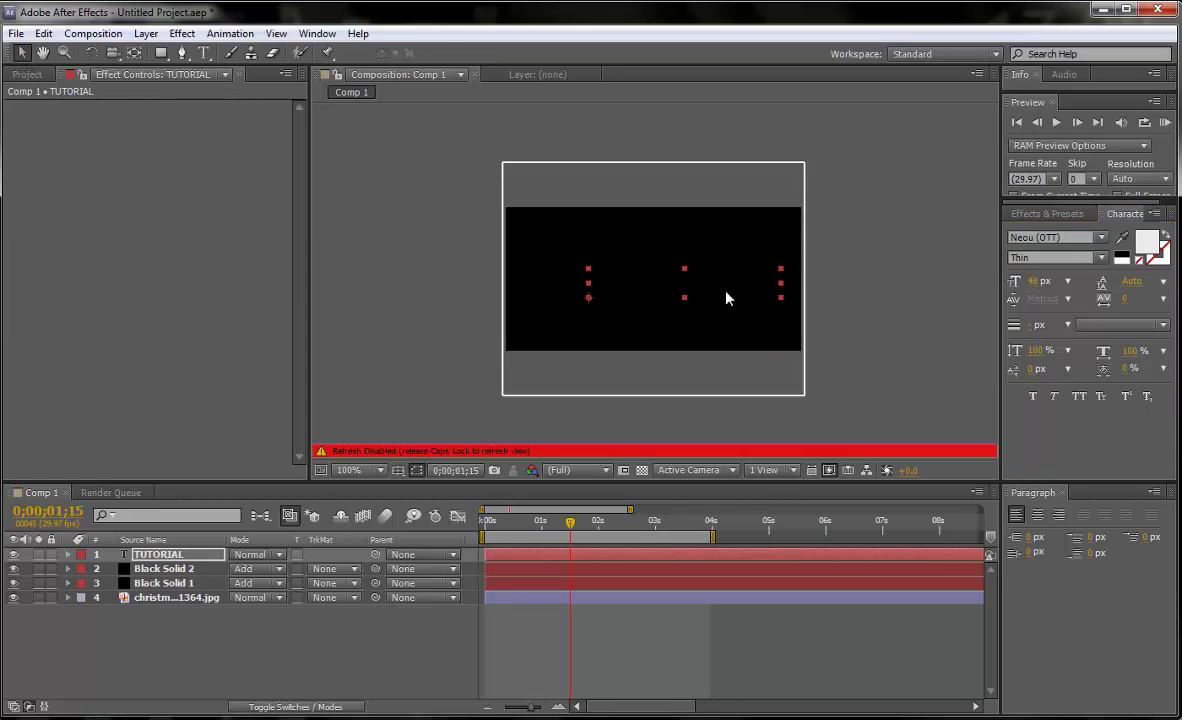
key(Caps_Lock)
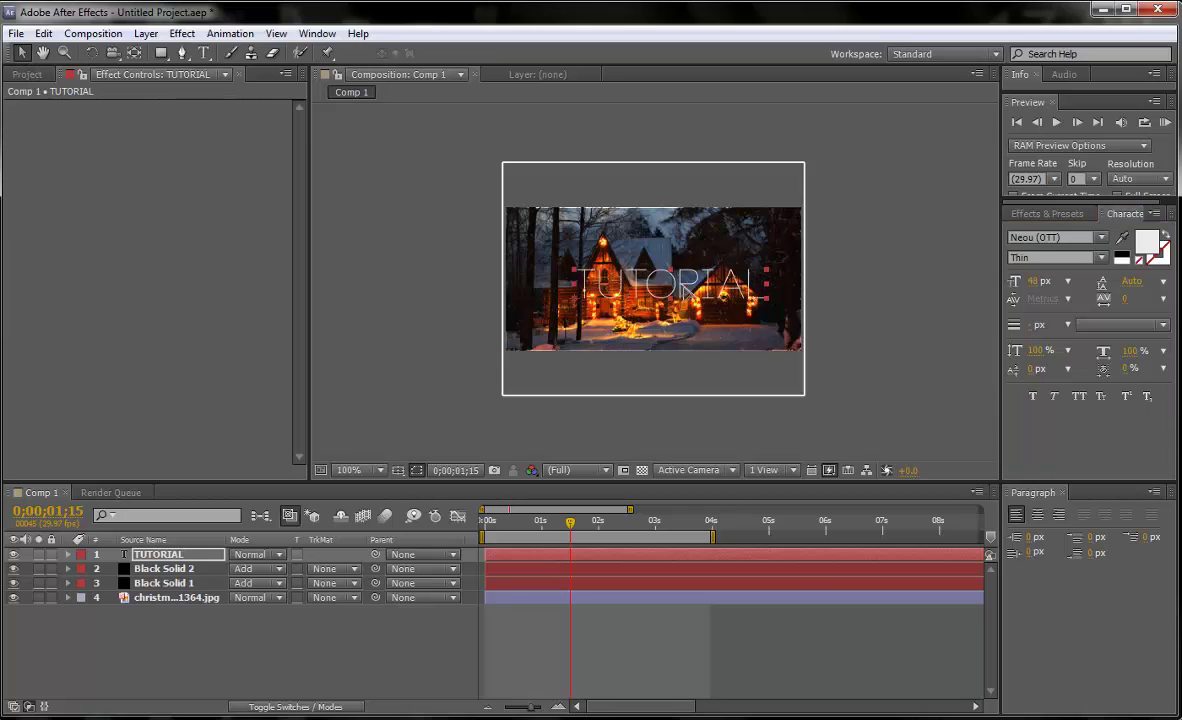
drag(680, 293, 682, 292)
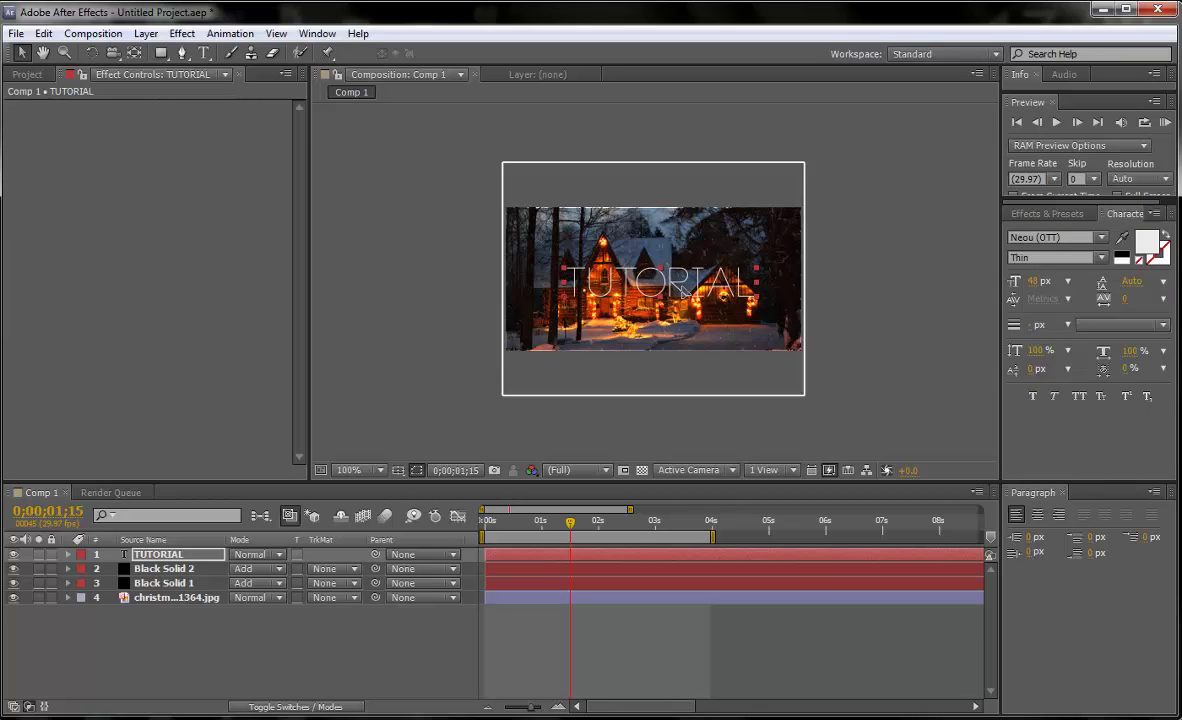
click(364, 630)
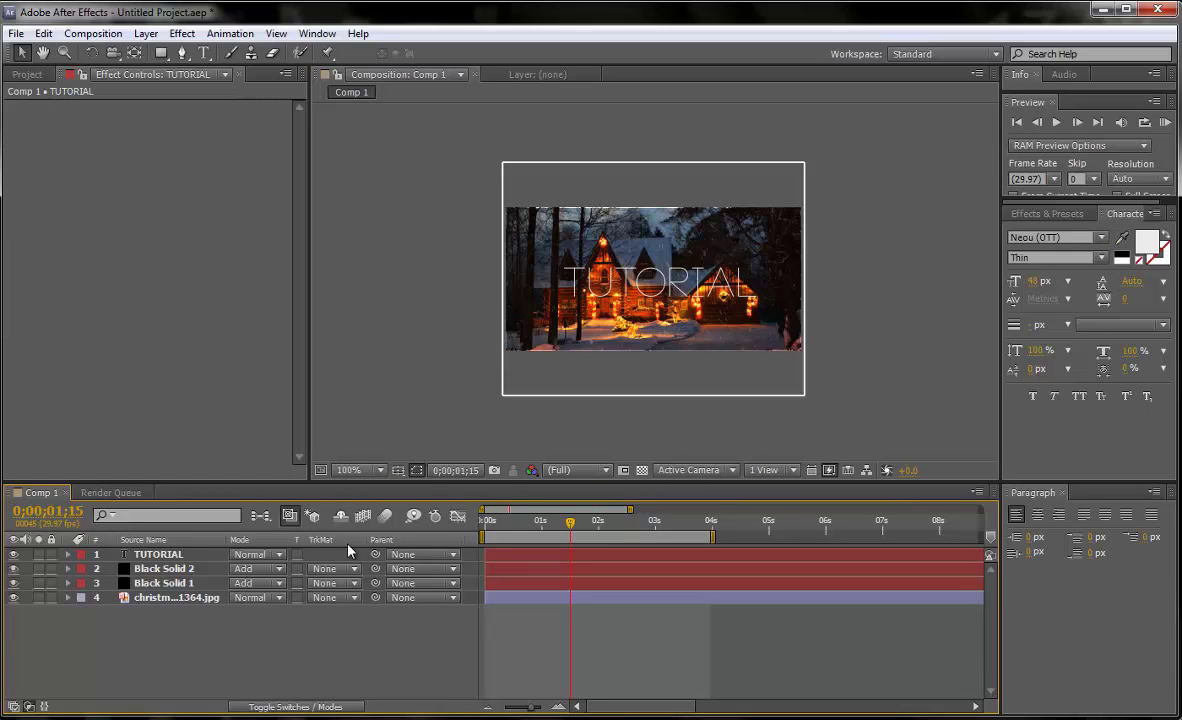
click(132, 556)
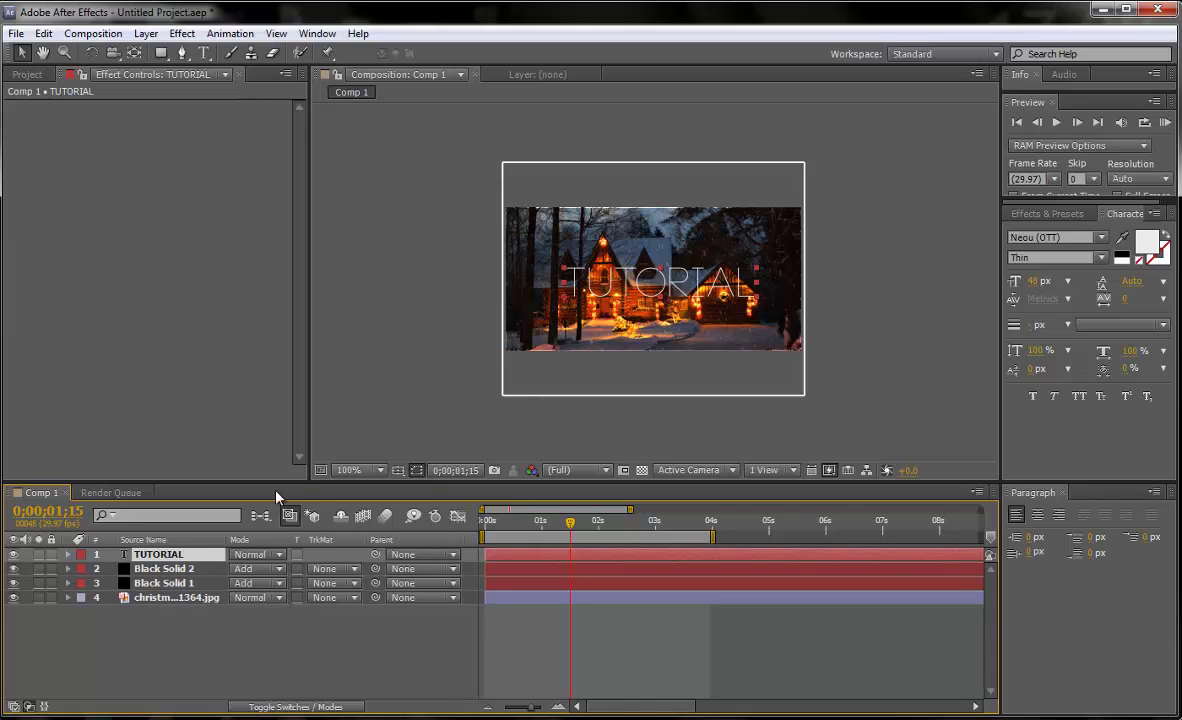
Expand the TUTORIAL layer's Transform and add a 100% Opacity keyframe at 1;15
click(68, 554)
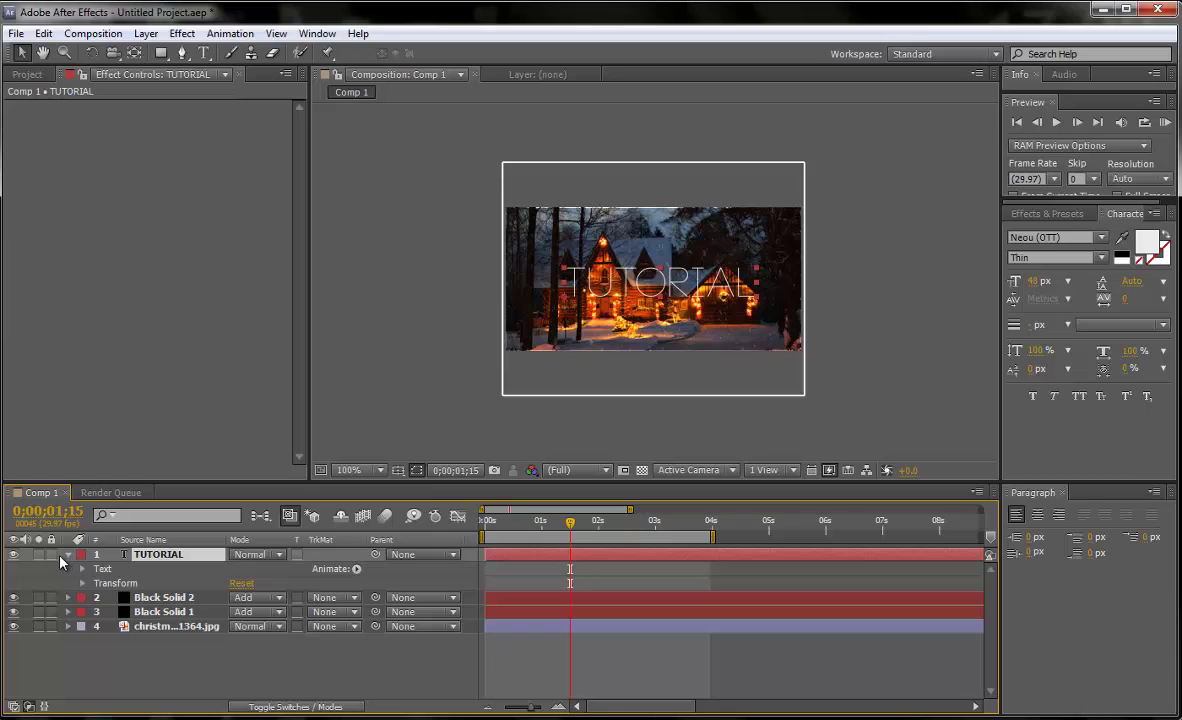
click(83, 583)
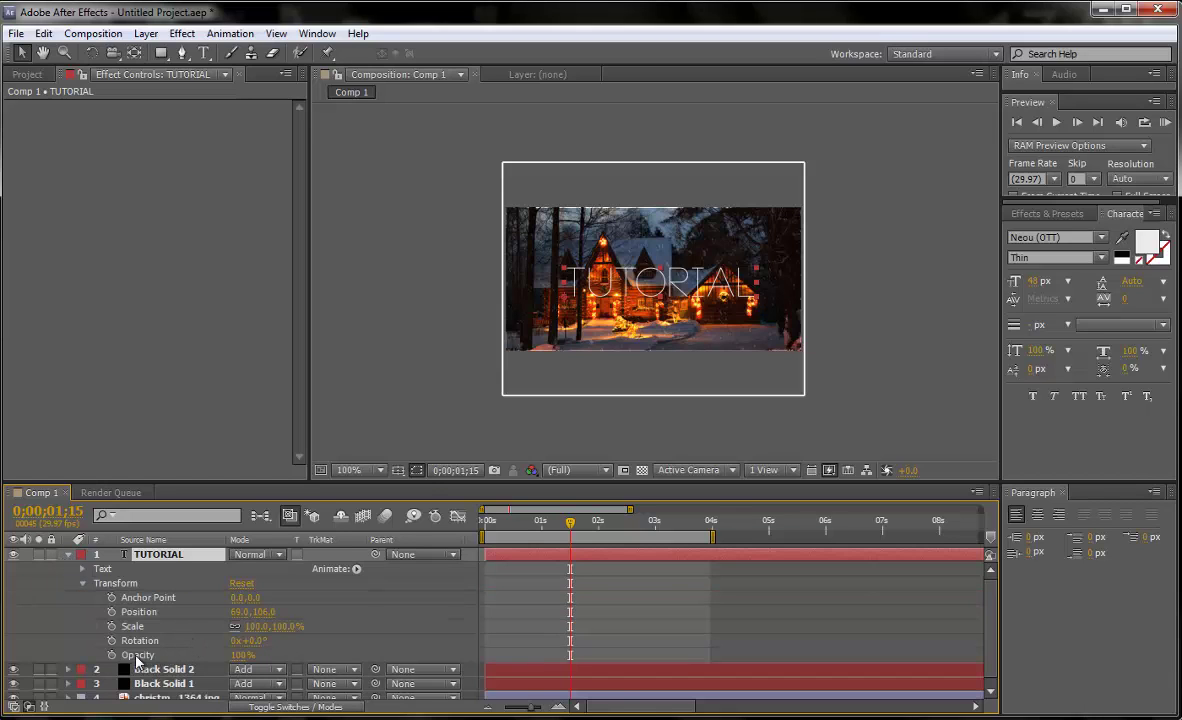
drag(240, 655, 238, 655)
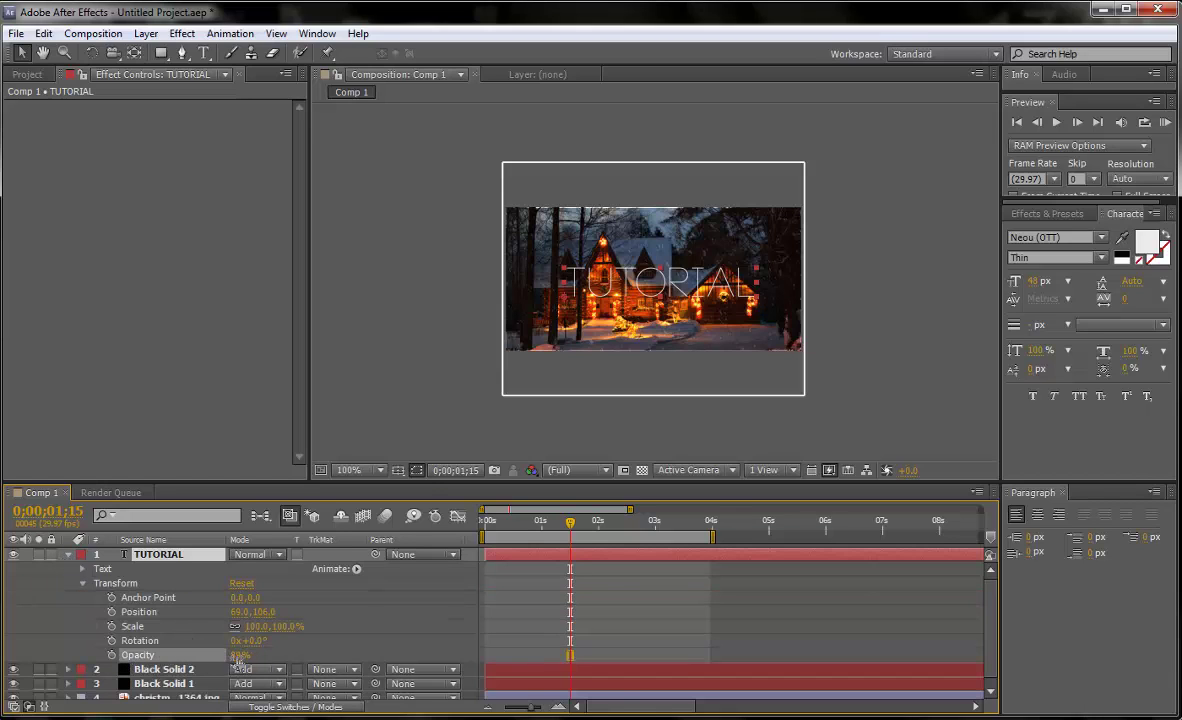
click(238, 655)
text(00)
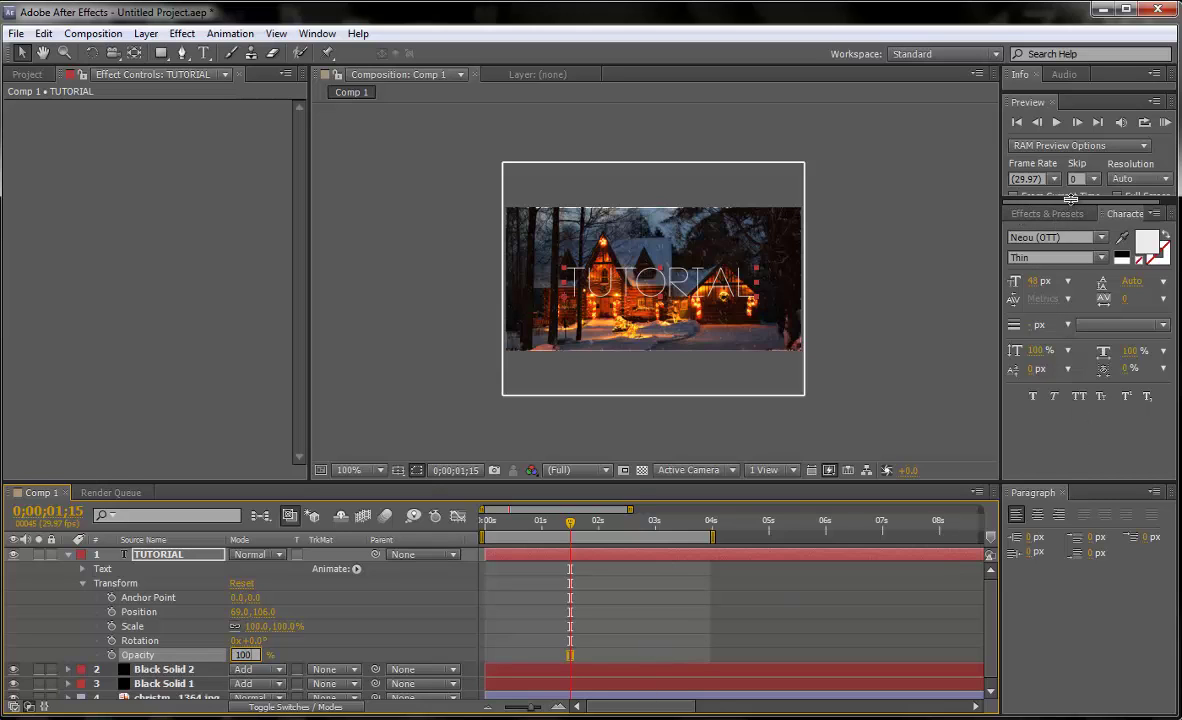
At the first frame, set the title's starting Opacity keyframe to 62%
drag(1080, 202, 1080, 184)
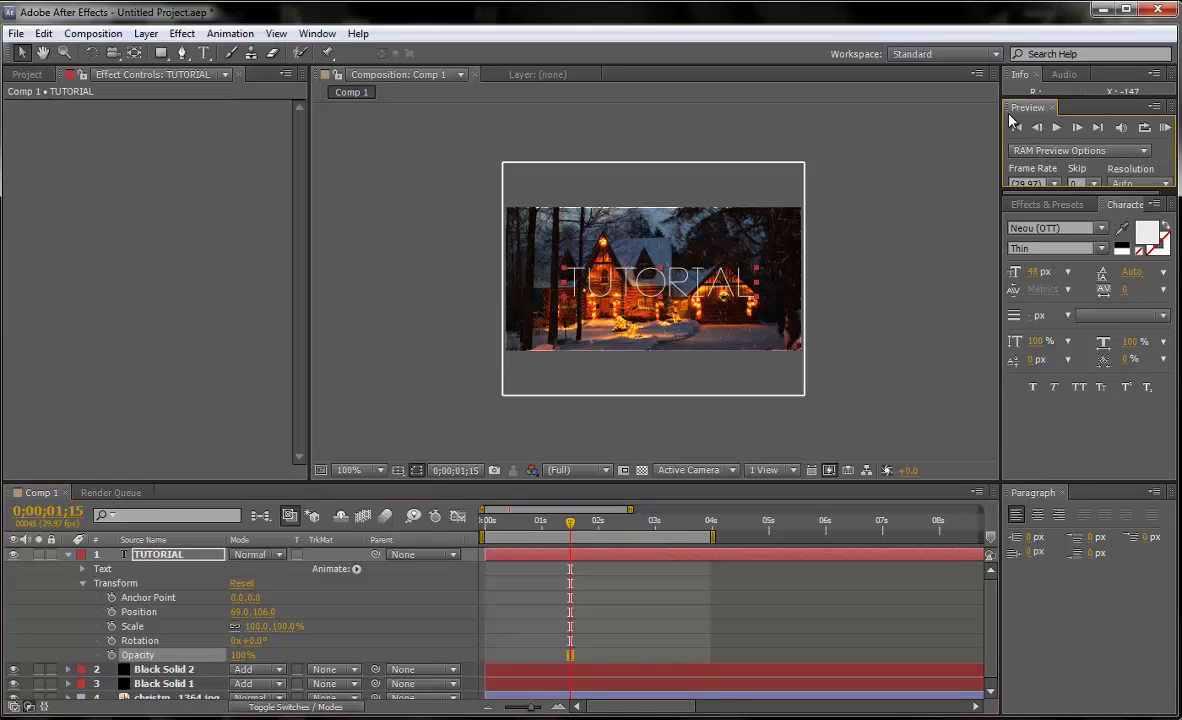
key(Home)
click(243, 655)
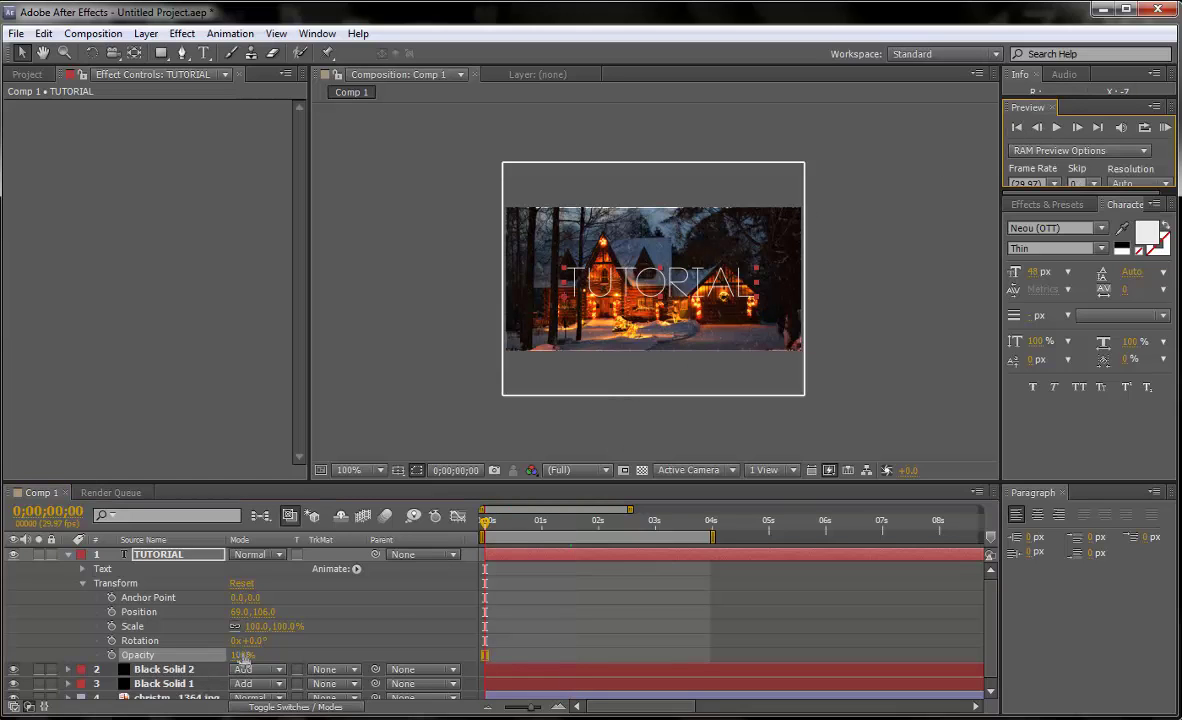
text(75)
key(Return)
drag(240, 655, 220, 655)
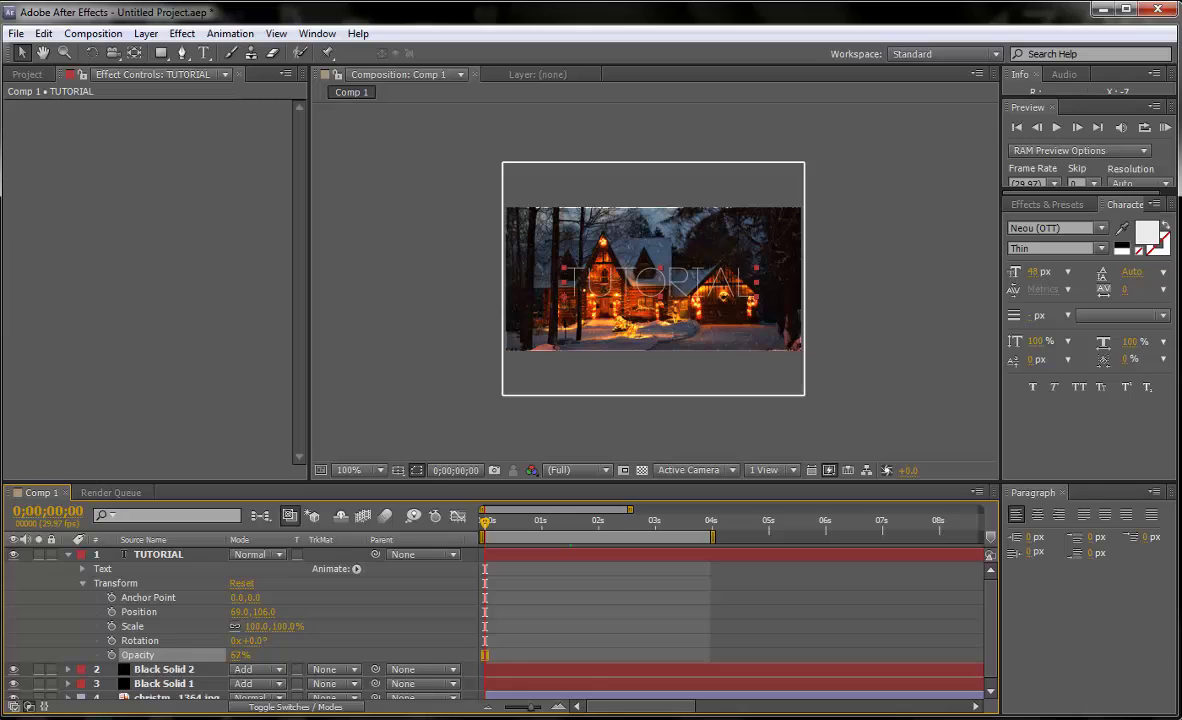
Play Comp 1 from frame 0 to watch TUTORIAL fade up from 62% opacity
click(485, 597)
click(1016, 128)
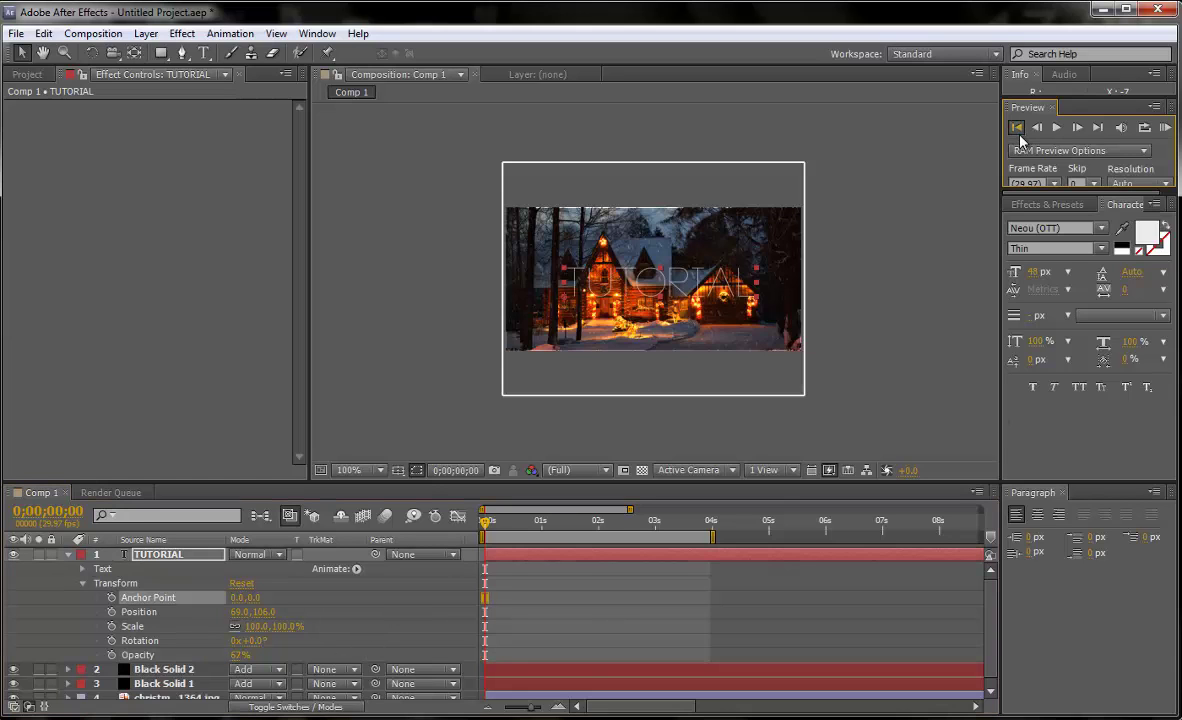
click(1055, 129)
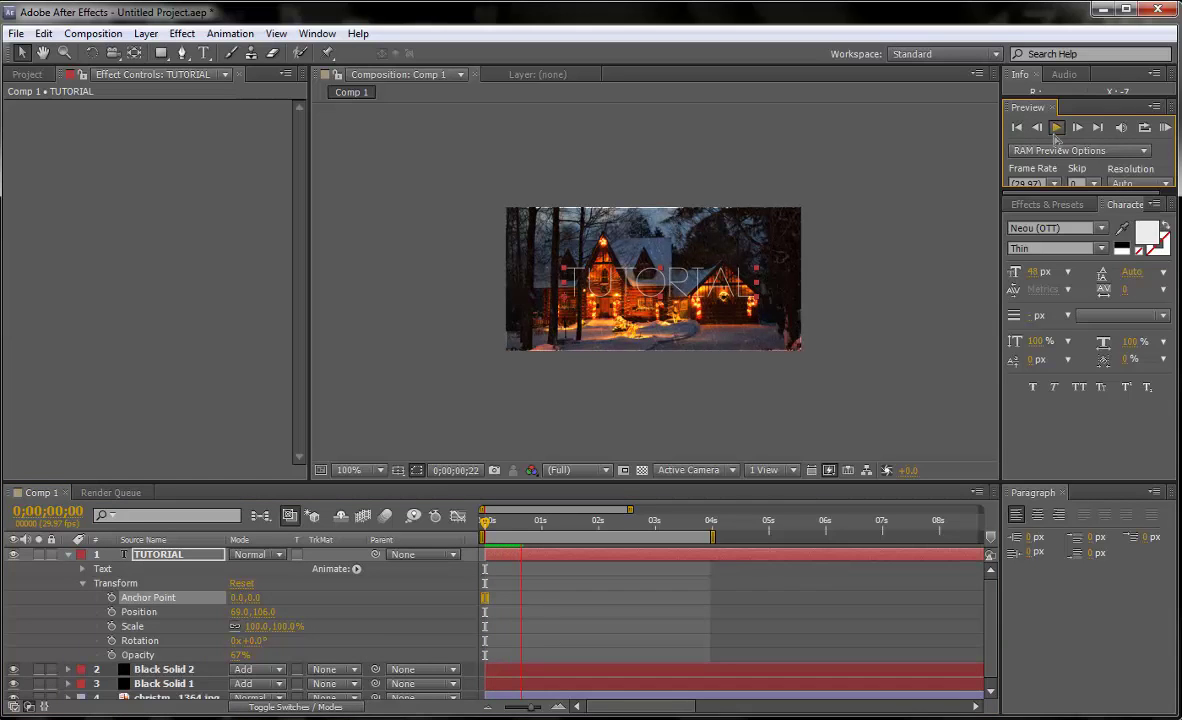